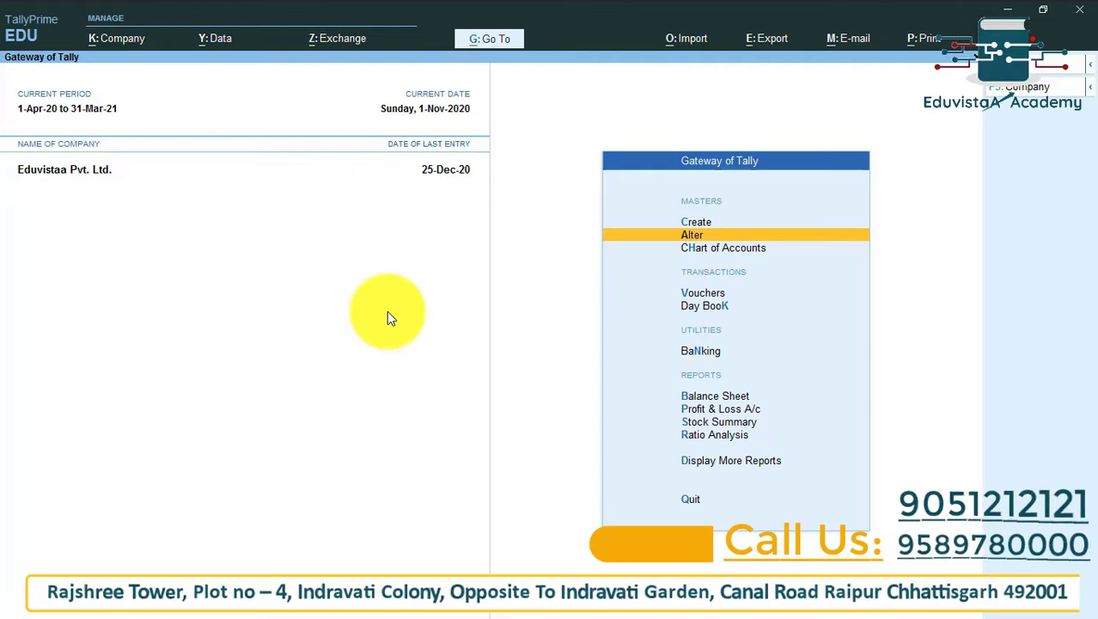
Keep multiple price levels enabled in the company's inventory features and save the feature settings.
key(F11)
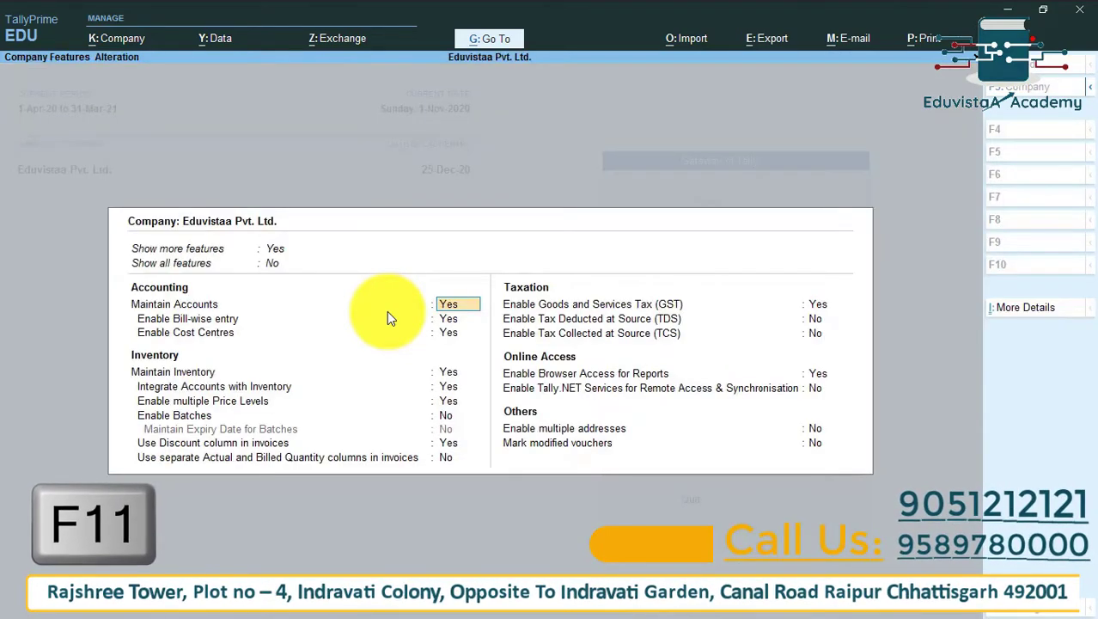
key(Return)
key(Return)
key(Return)
key(Return)
key(Return)
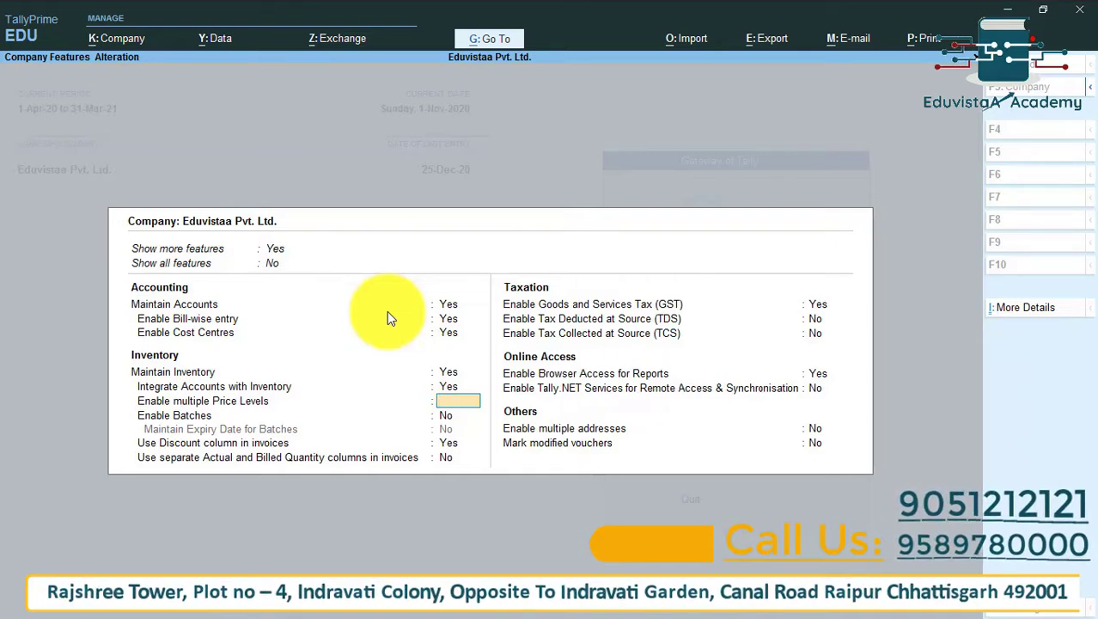
key(ctrl+a)
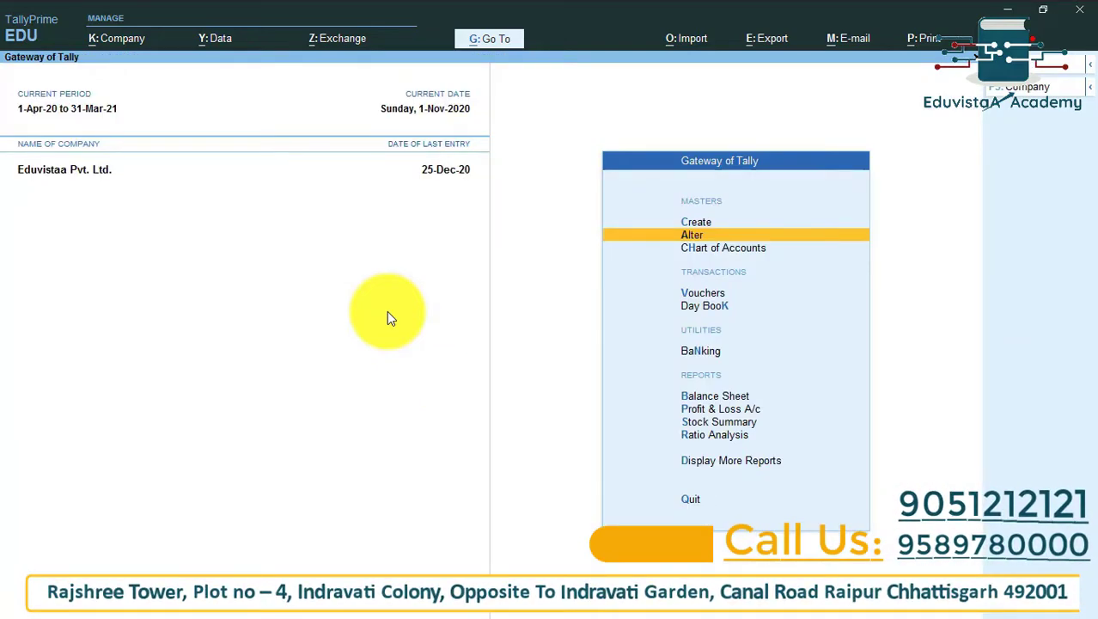
Start creating company price levels from the inventory masters.
key(Up)
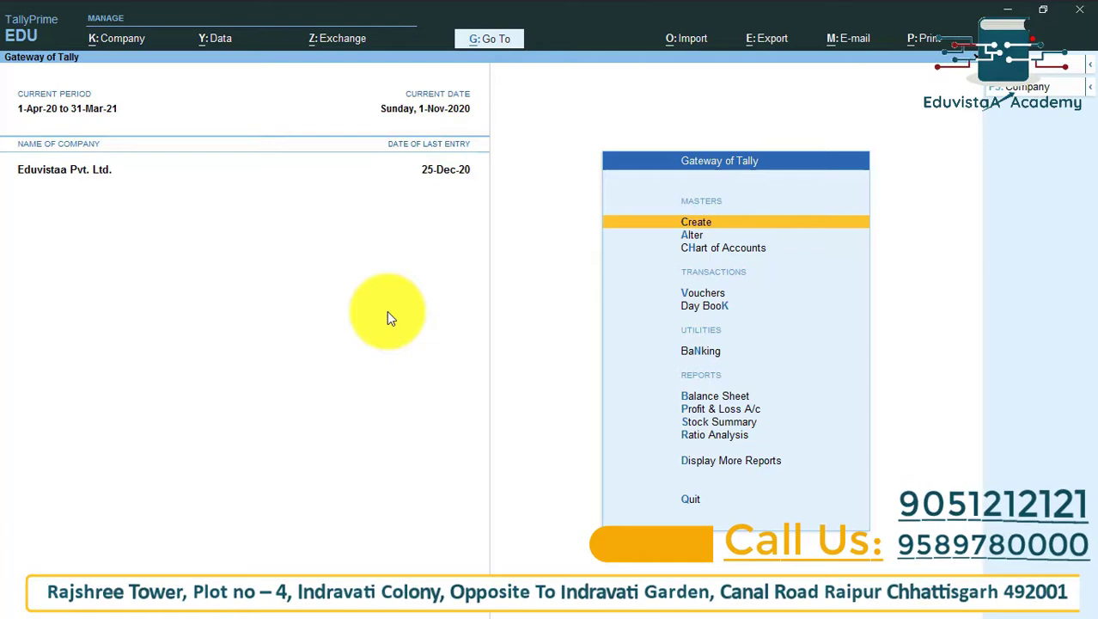
key(Return)
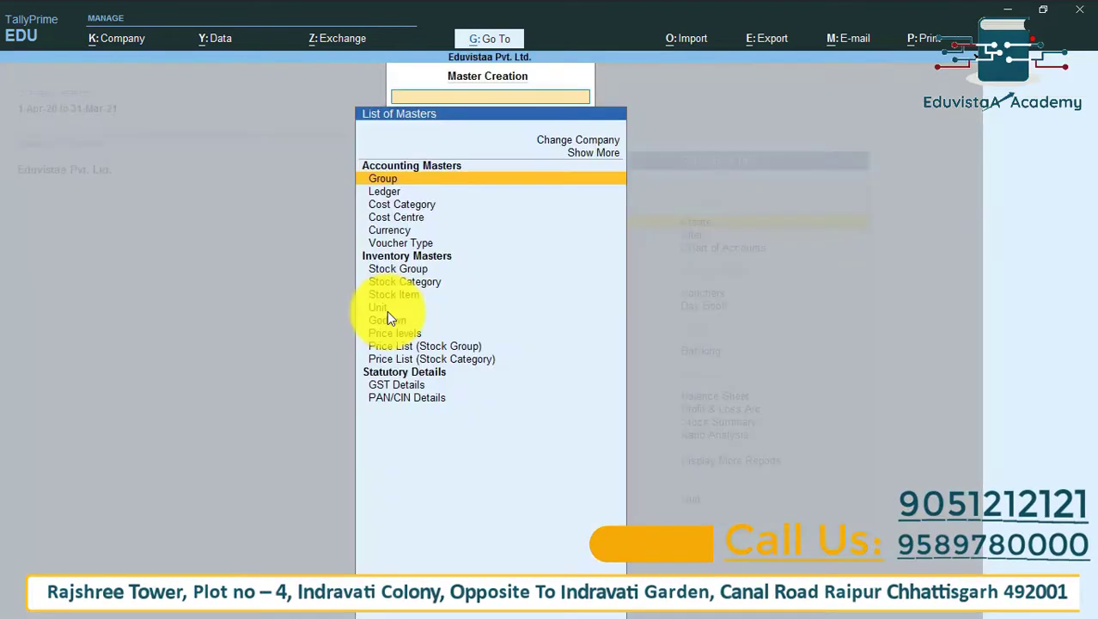
key(Down)
key(Down)
key(Down)
key(Down)
key(Down)
key(Down)
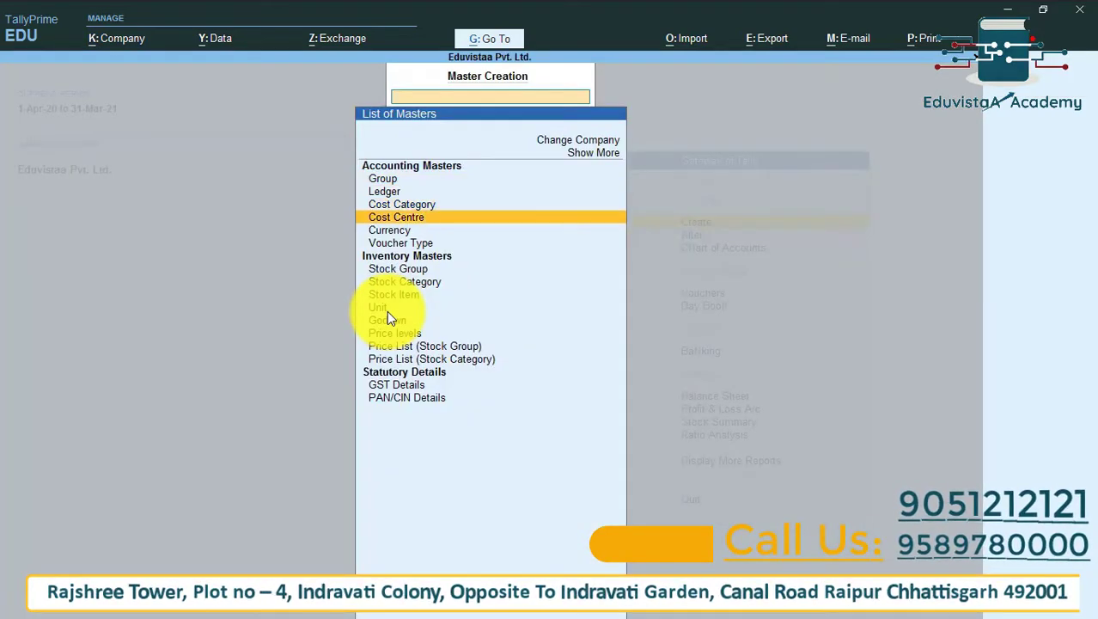
key(Down)
key(Down)
key(Down)
key(Down)
key(Down)
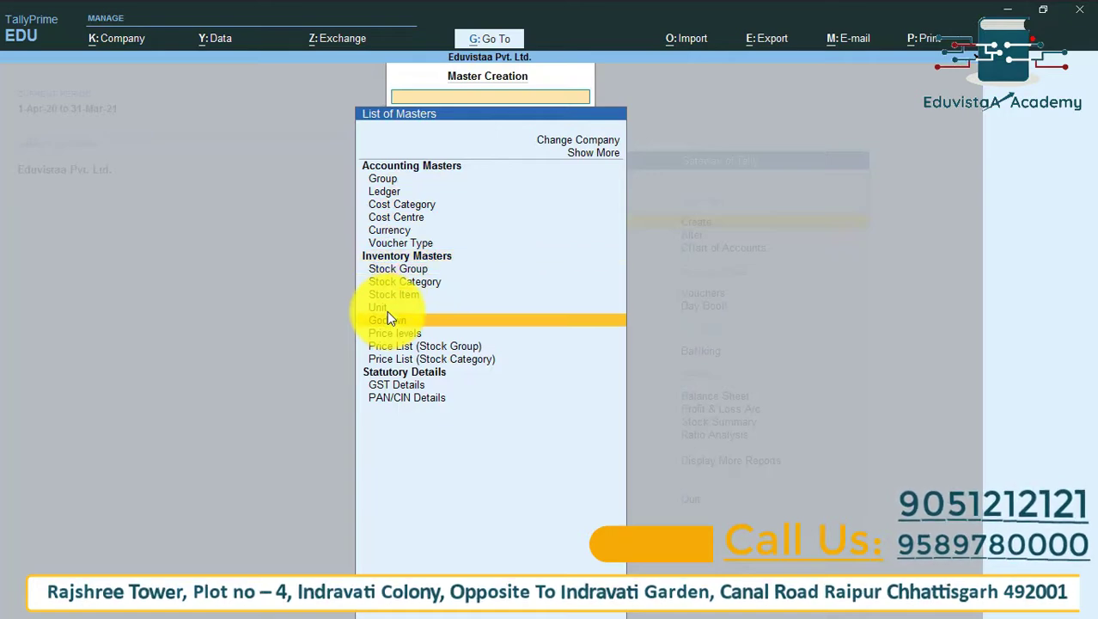
key(Down)
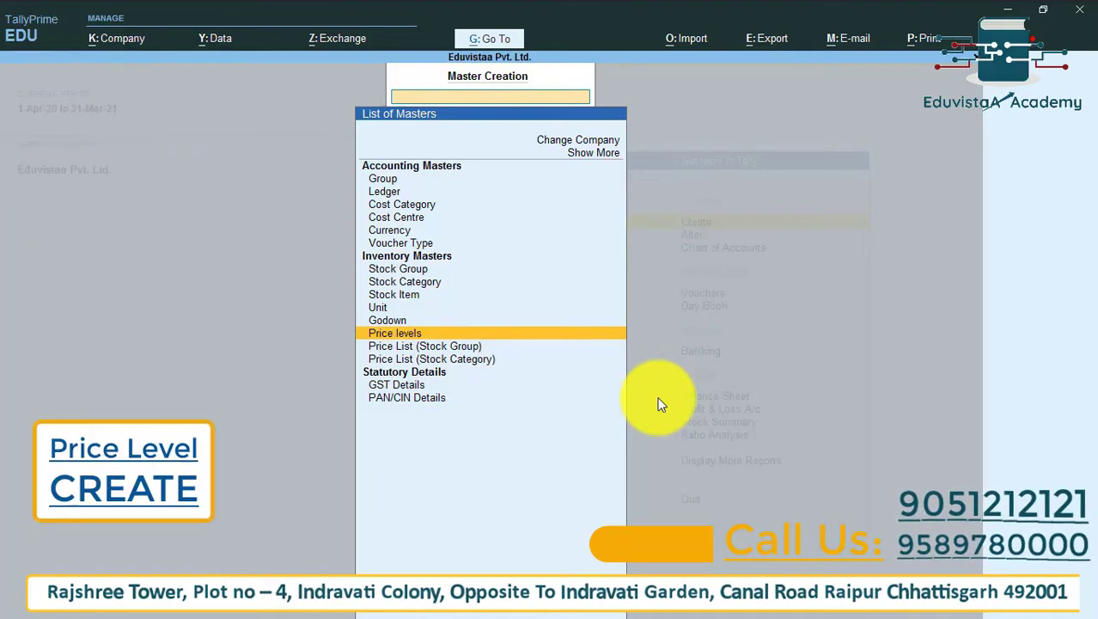
key(Return)
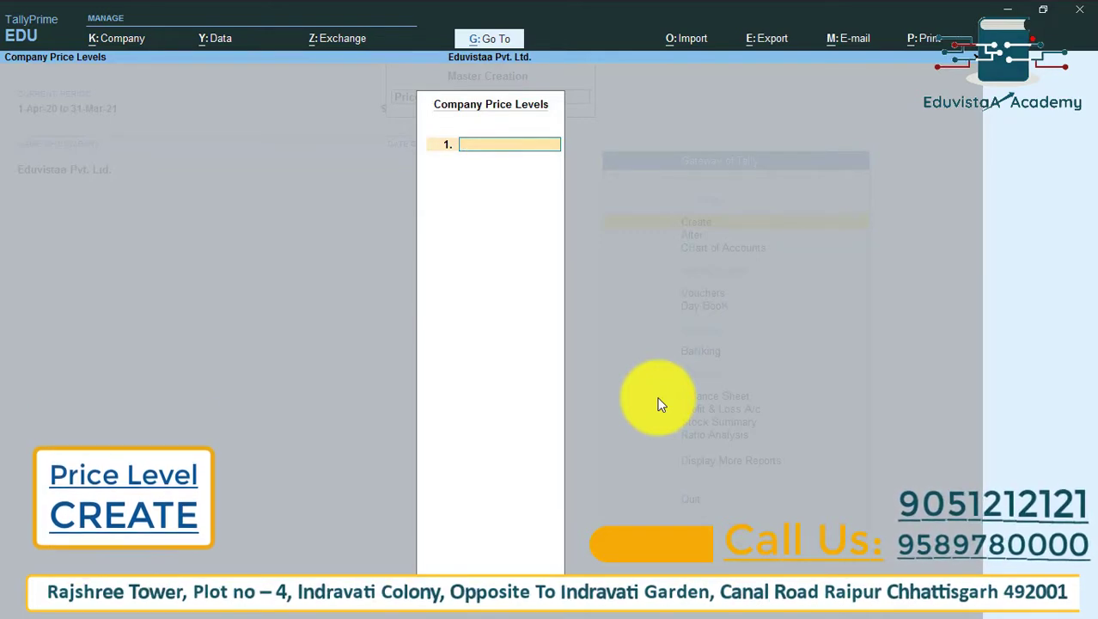
Add the company price levels Wholesale PL and Retail PL and save the list.
text(Wh)
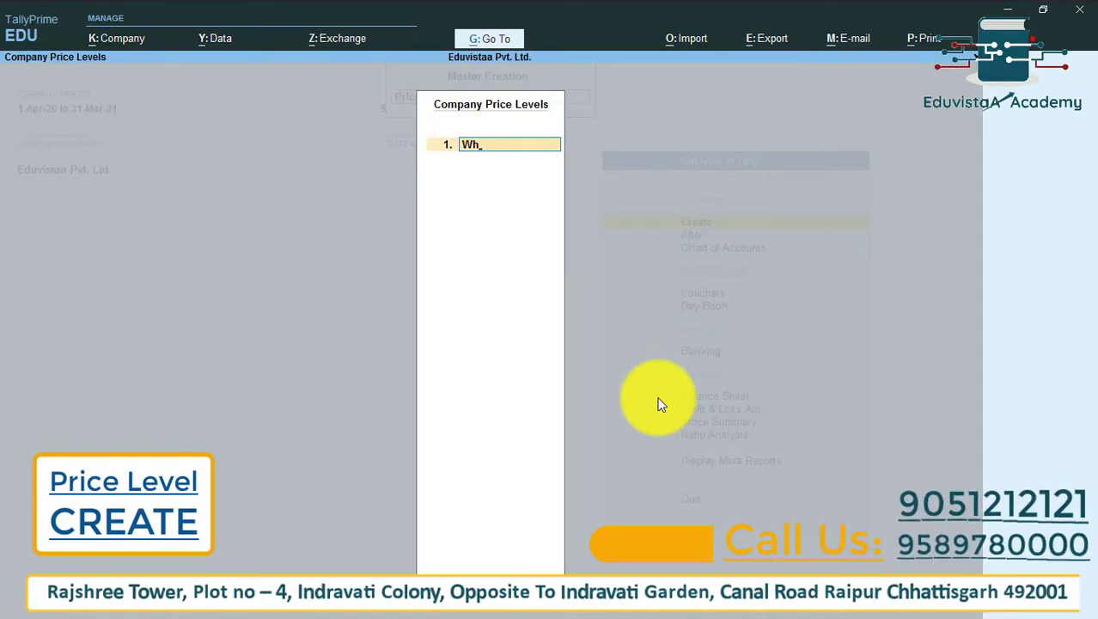
text(oles)
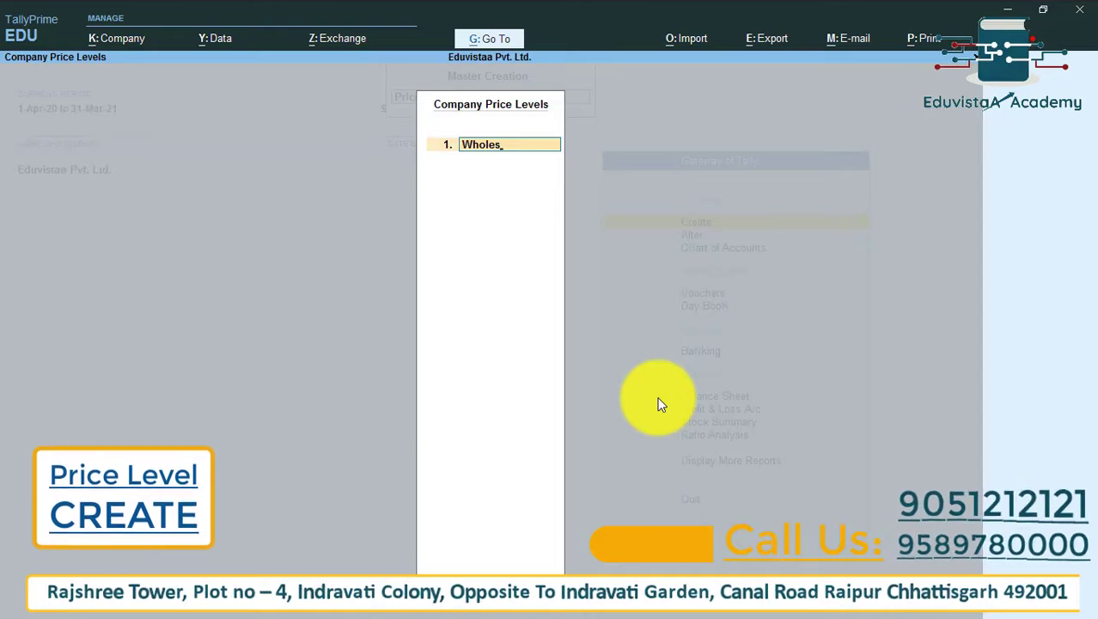
text(l)
text(le)
key(Return)
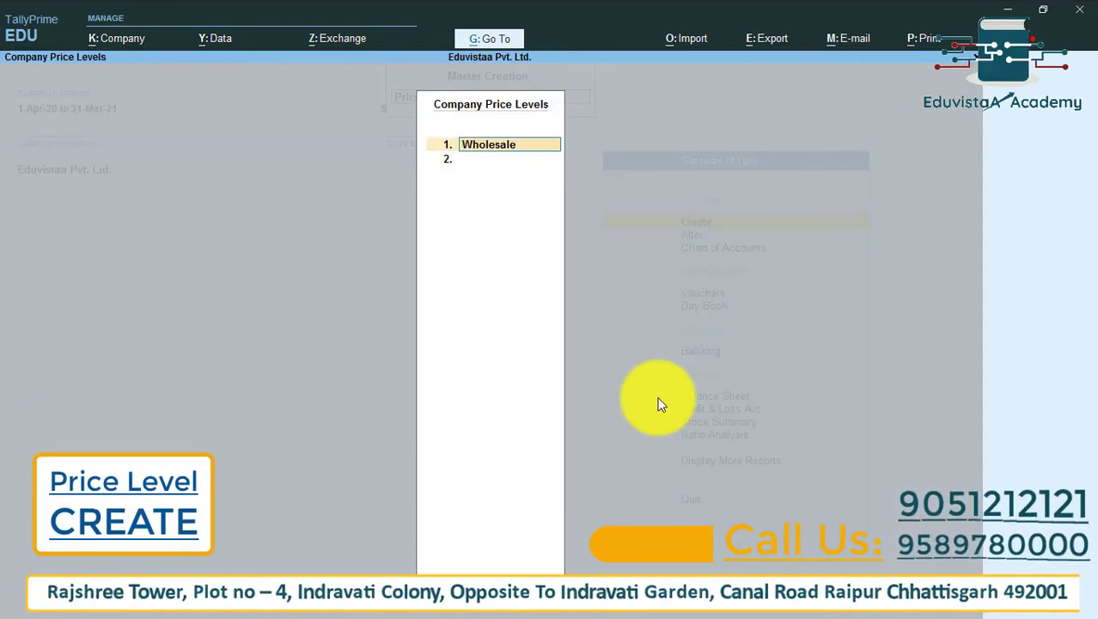
text(PL)
key(Return)
text(Re)
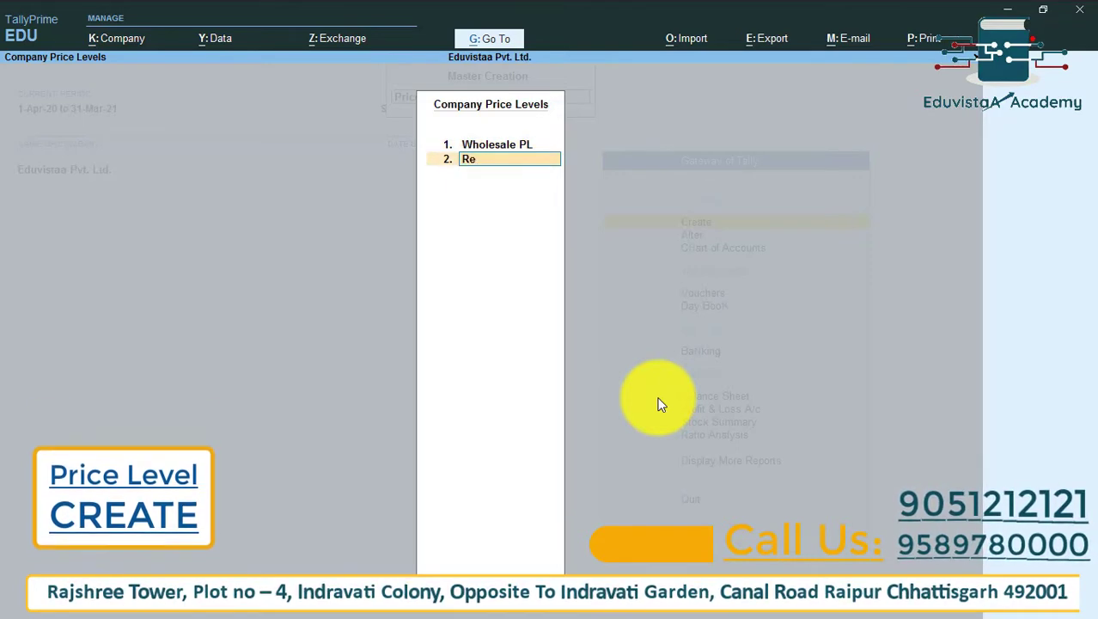
text(tail)
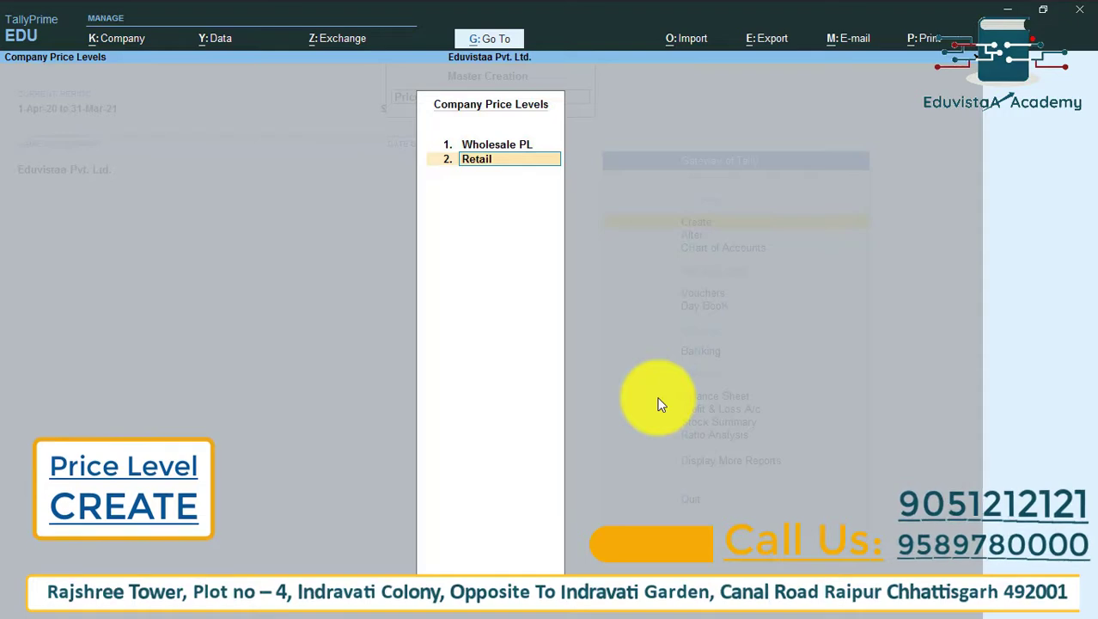
text( PL)
key(Return)
key(Return)
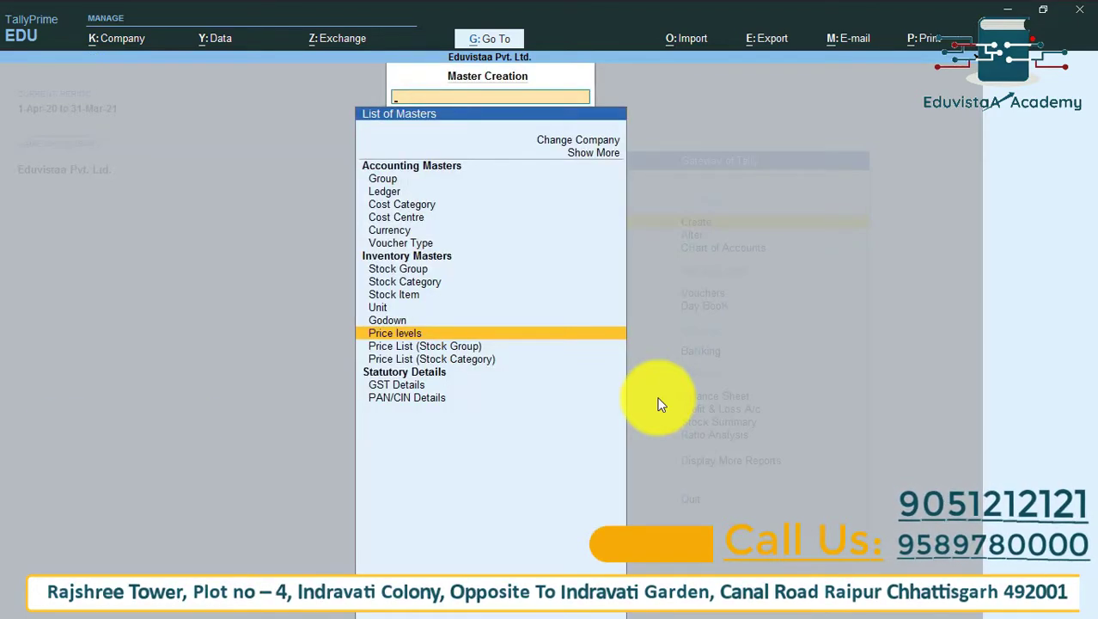
Start creating a price list by stock group.
key(Down)
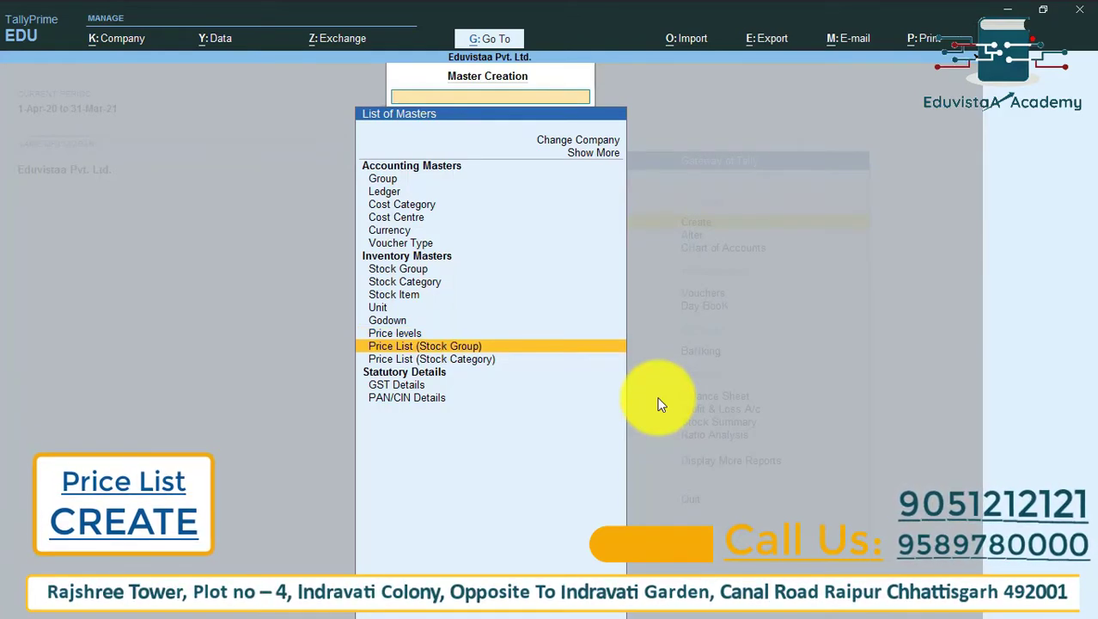
key(Down)
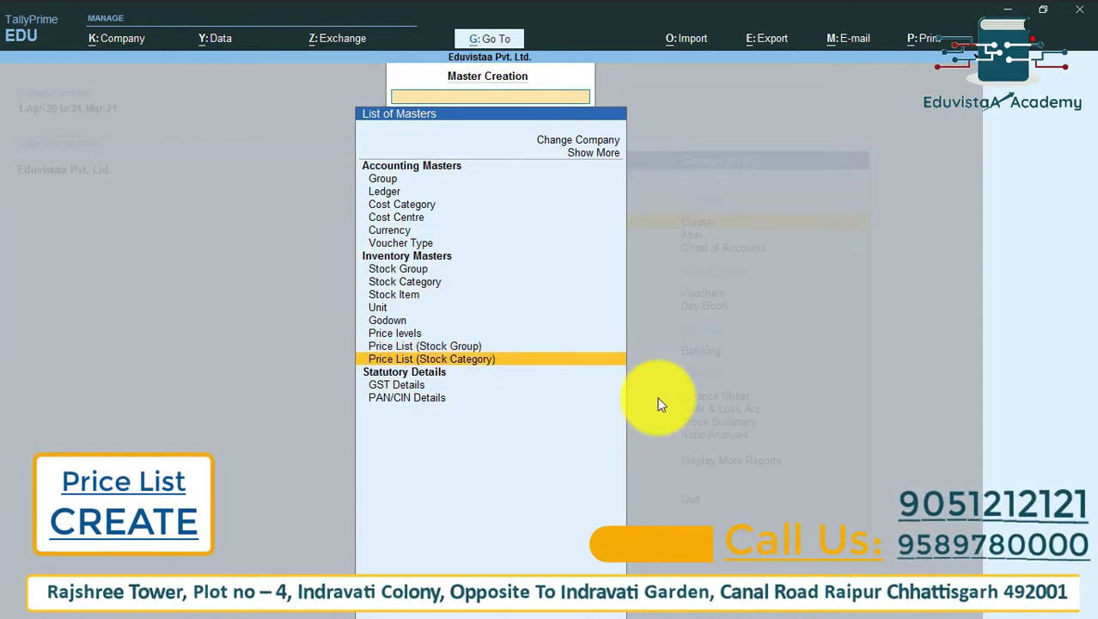
key(Up)
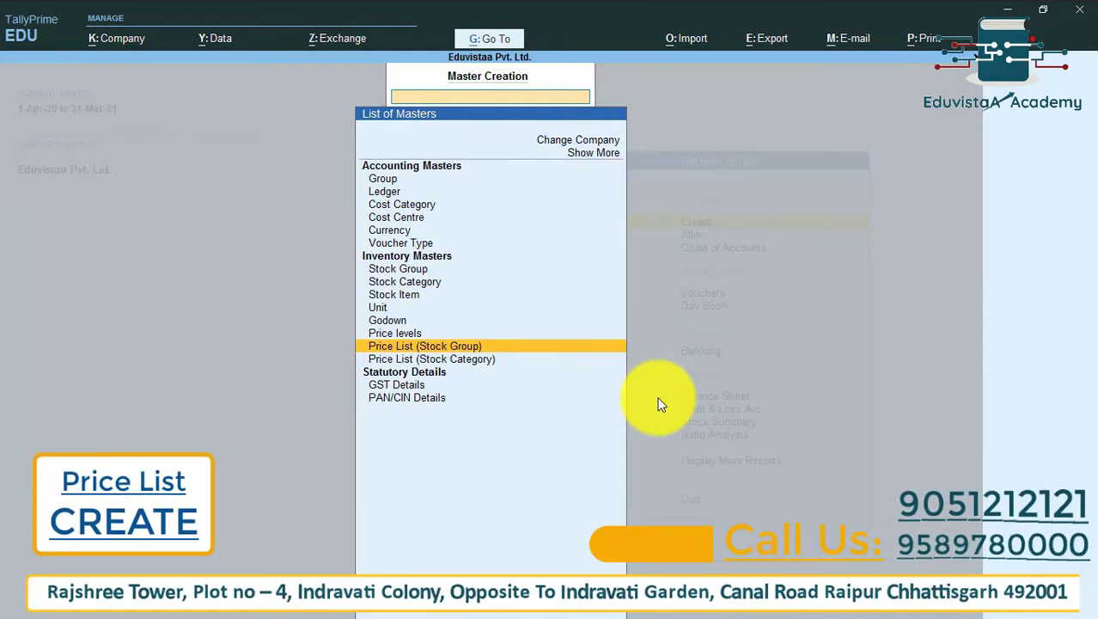
key(Return)
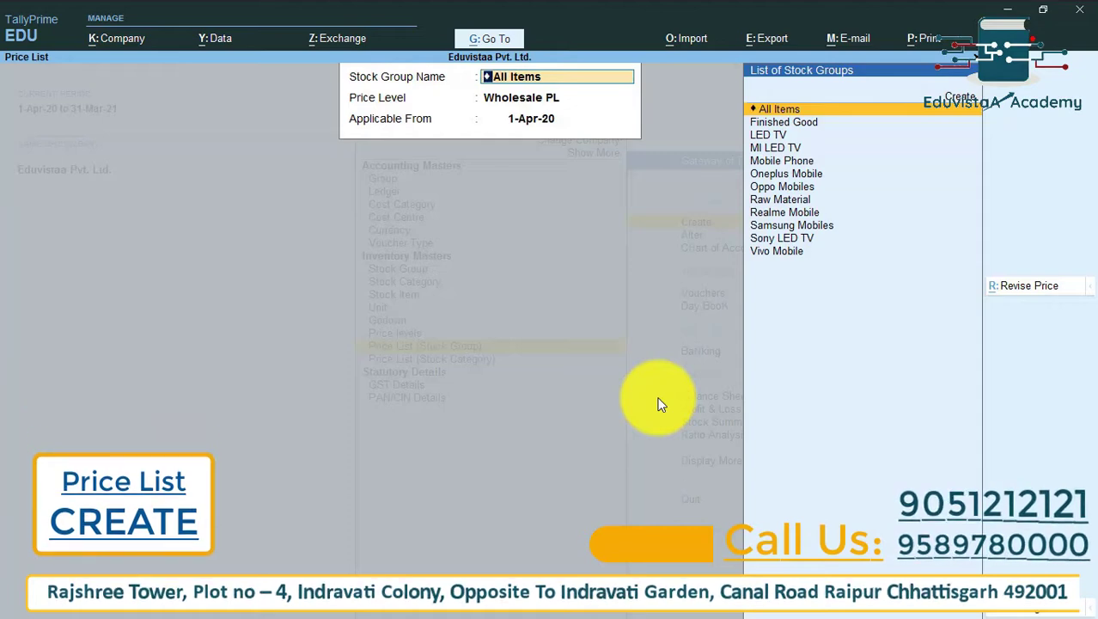
Examine the stock groups available for the price list.
key(Down)
key(Down)
key(Down)
key(Down)
key(Down)
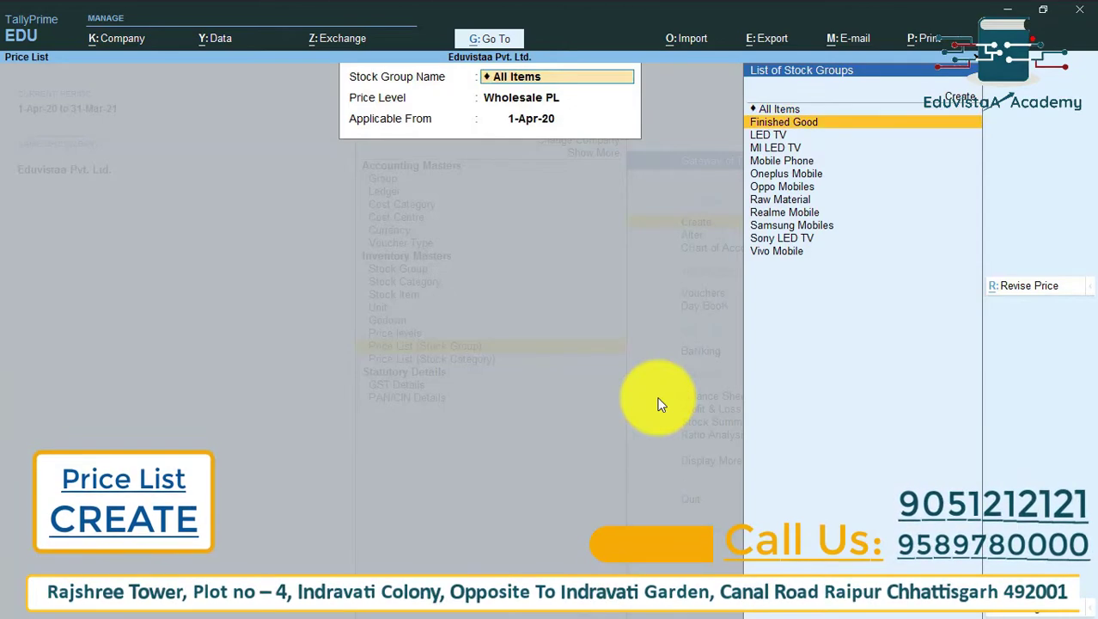
key(Down)
key(Down)
key(Down)
key(Down)
key(Down)
key(Down)
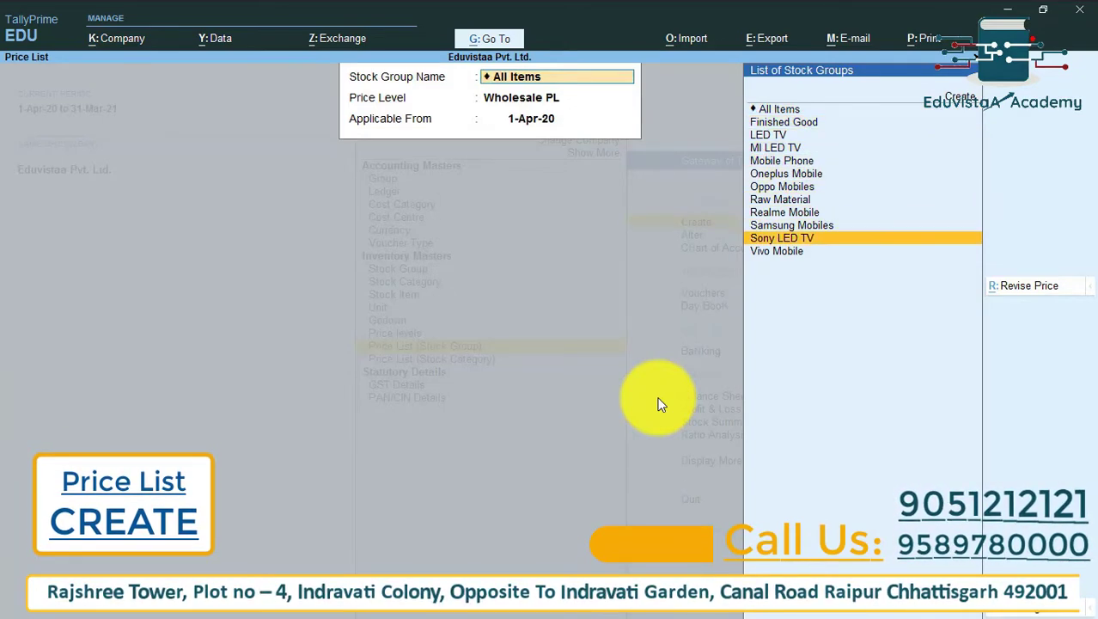
key(Up)
key(Up)
key(Up)
key(Up)
key(Up)
key(Up)
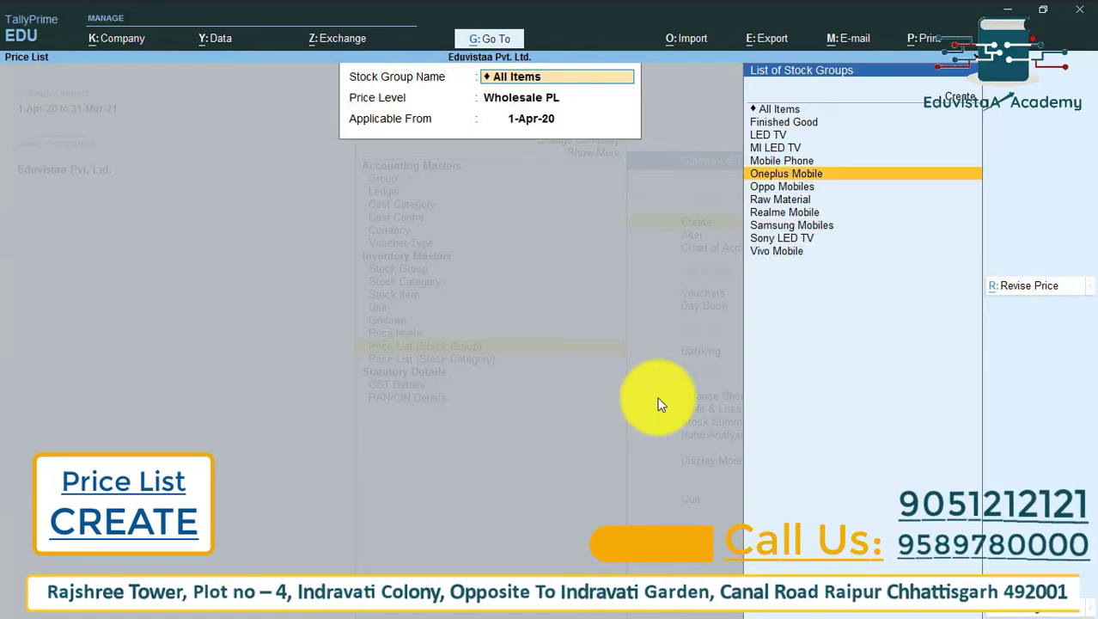
key(Up)
key(Up)
key(Up)
key(Up)
key(Up)
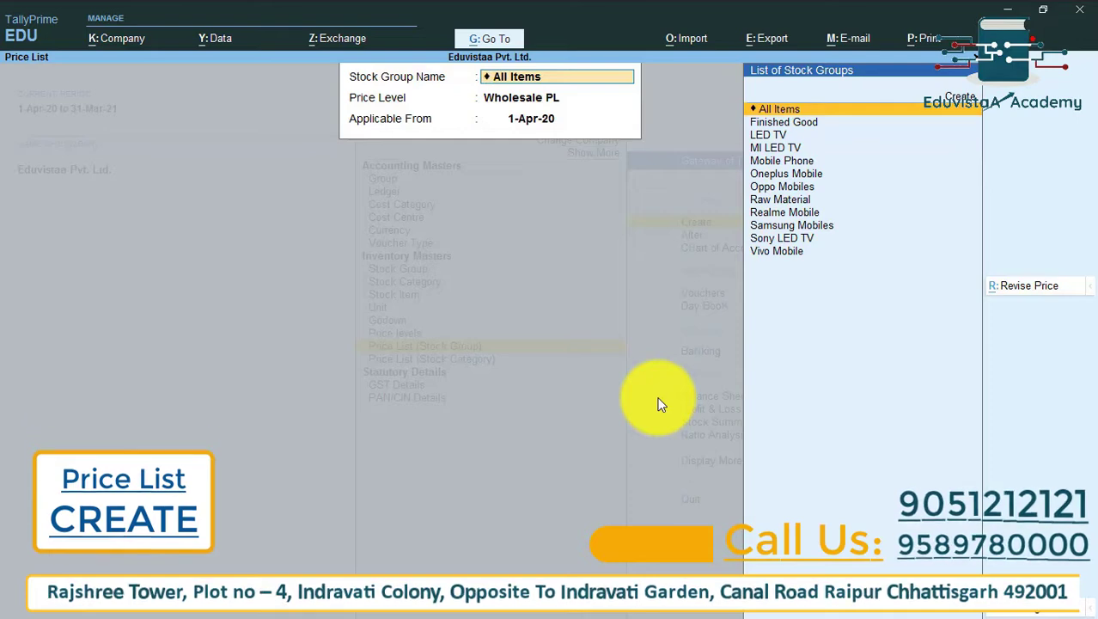
key(Down)
key(Down)
key(Down)
key(Down)
key(Down)
key(Down)
key(Down)
key(Down)
key(Down)
key(Down)
key(Down)
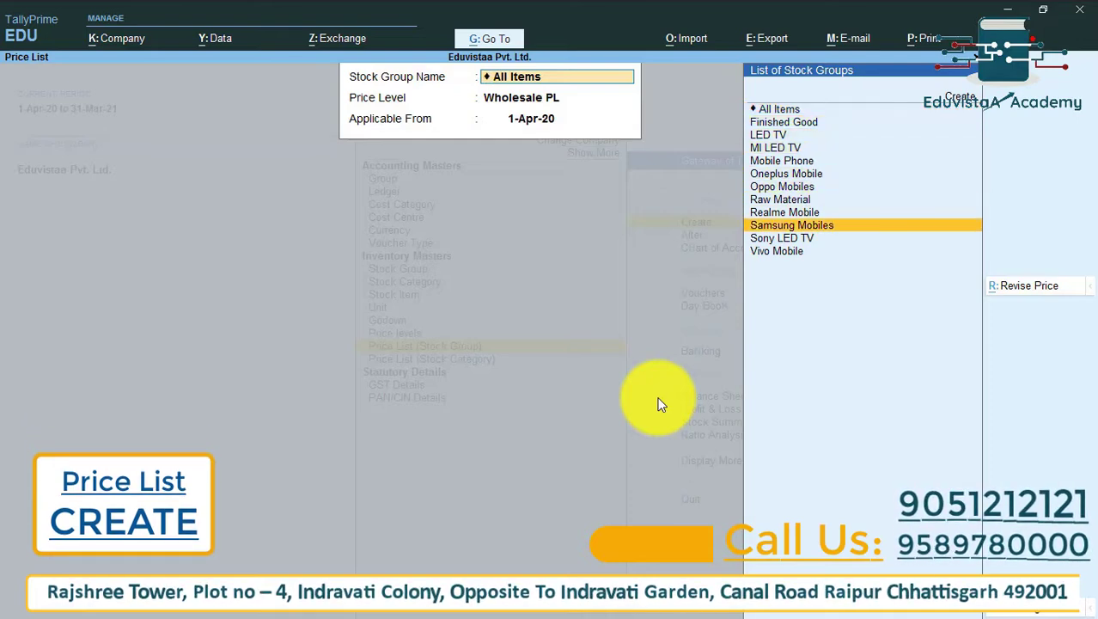
key(Up)
key(Up)
key(Up)
key(Up)
key(Up)
key(Up)
key(Up)
key(Up)
key(Up)
key(Up)
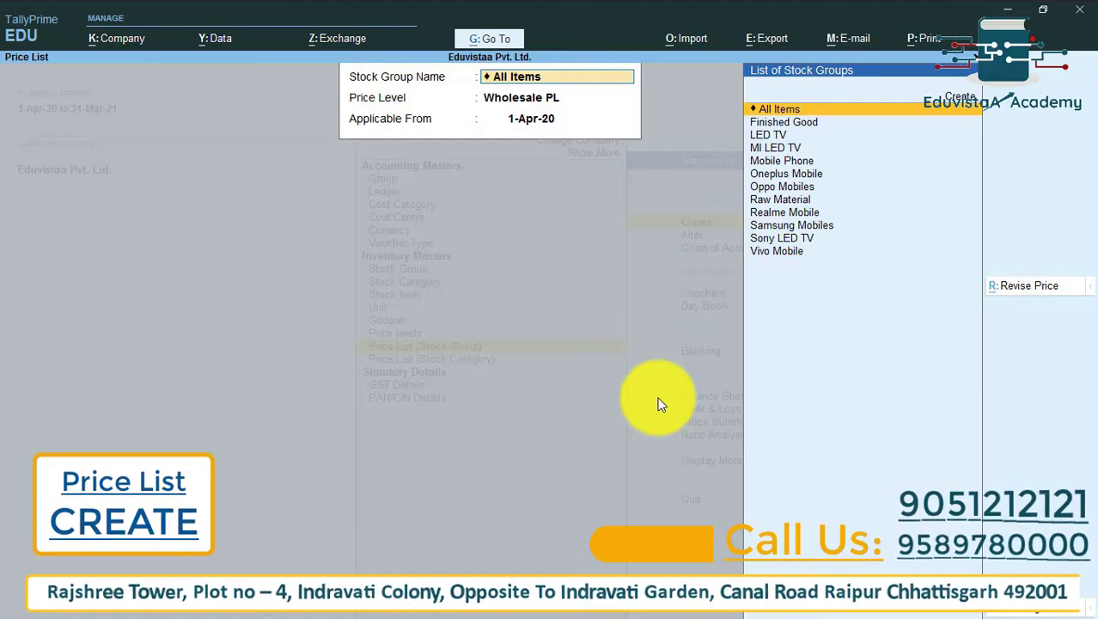
Set up the price list for the Sony LED TV group at price level Wholesale PL, applicable from 1-Apr-20.
key(Down)
key(Down)
key(Down)
key(Down)
key(Down)
key(Down)
key(Down)
key(Down)
key(Down)
key(Down)
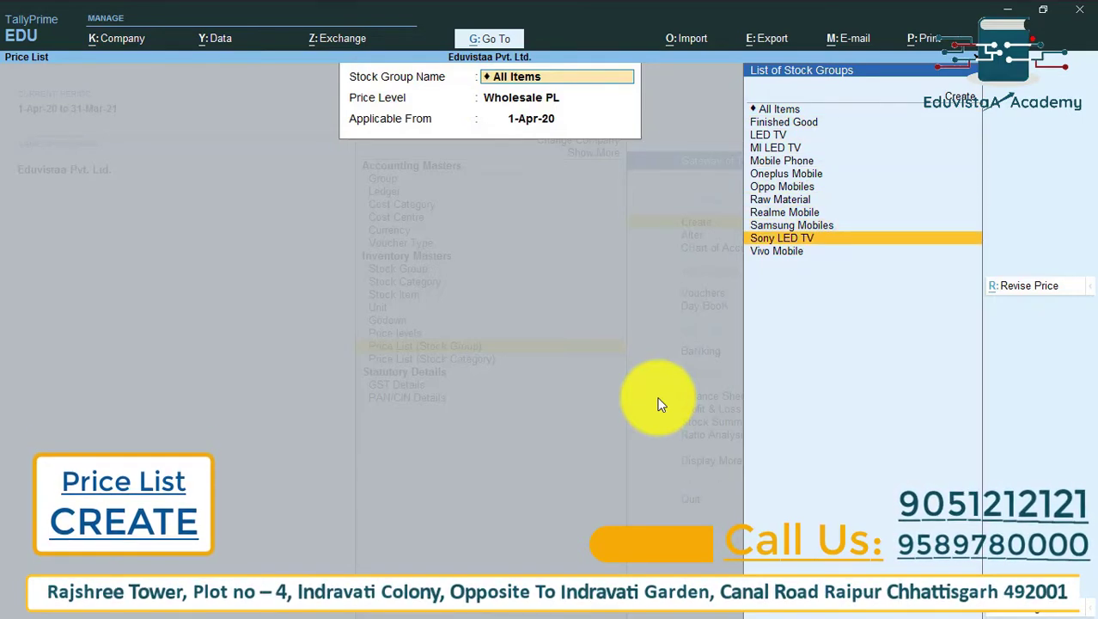
key(Return)
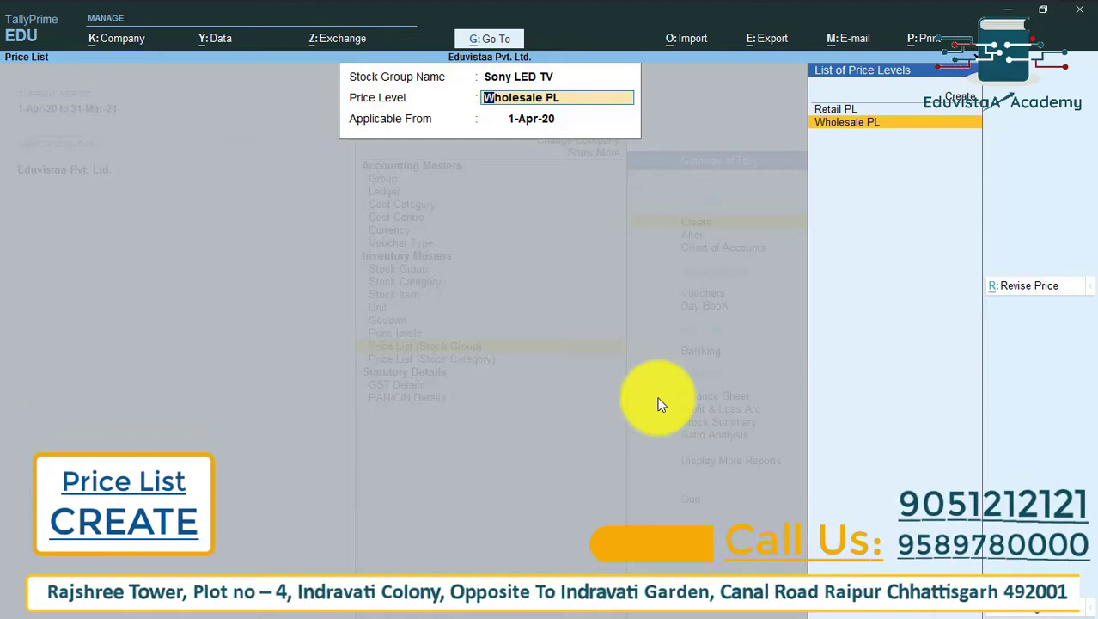
key(Return)
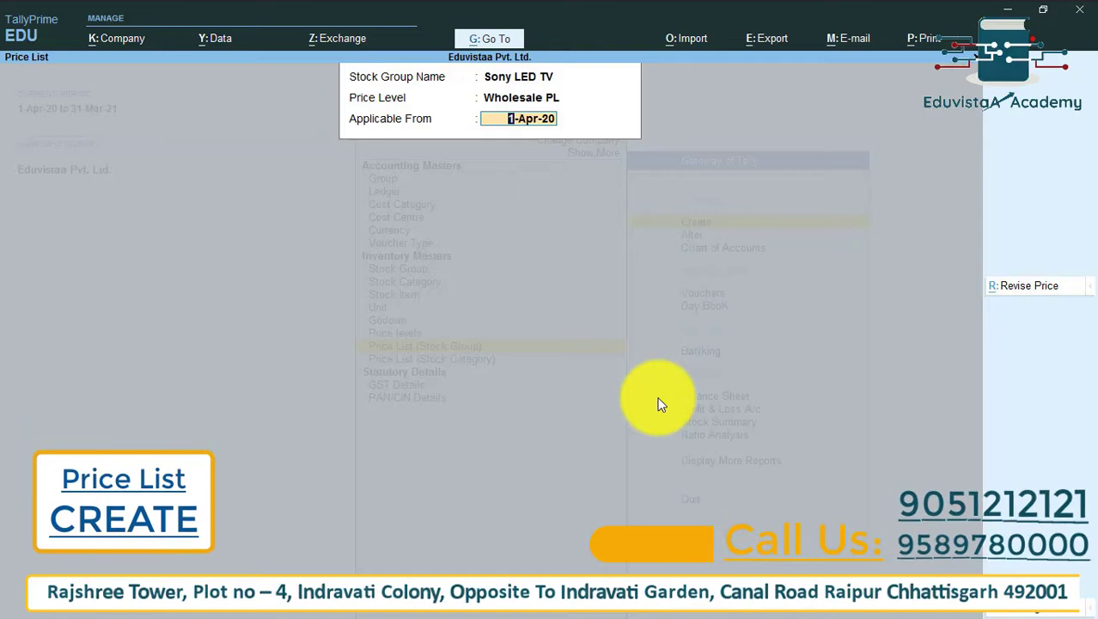
key(Return)
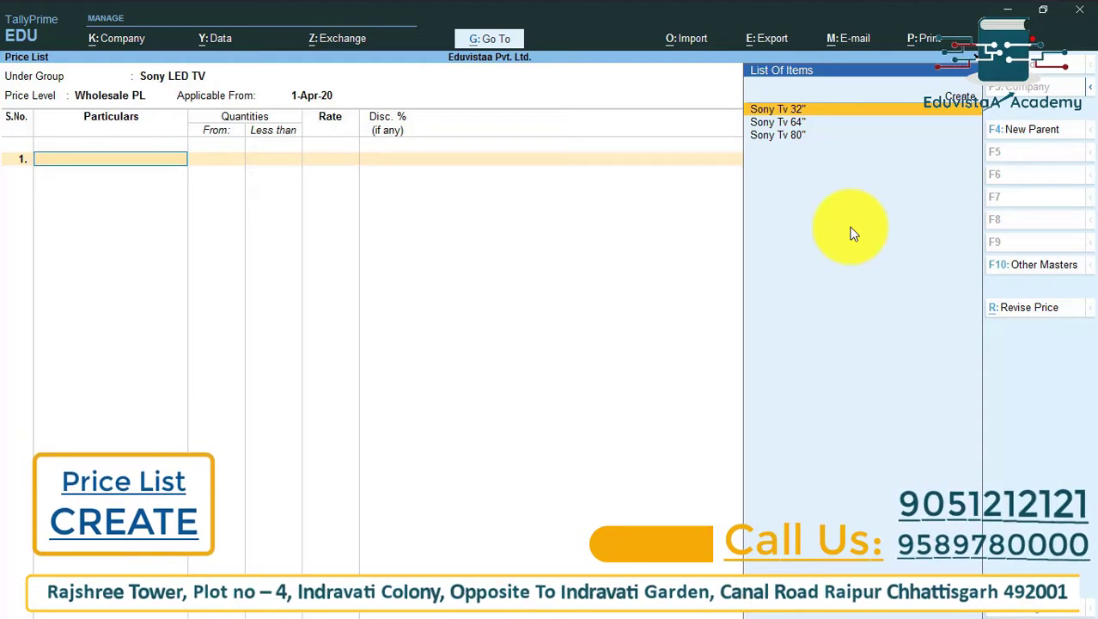
Add Sony Tv 32" with a rate of 12,000 for quantities less than 5 pcs, leaving the discount blank.
key(Return)
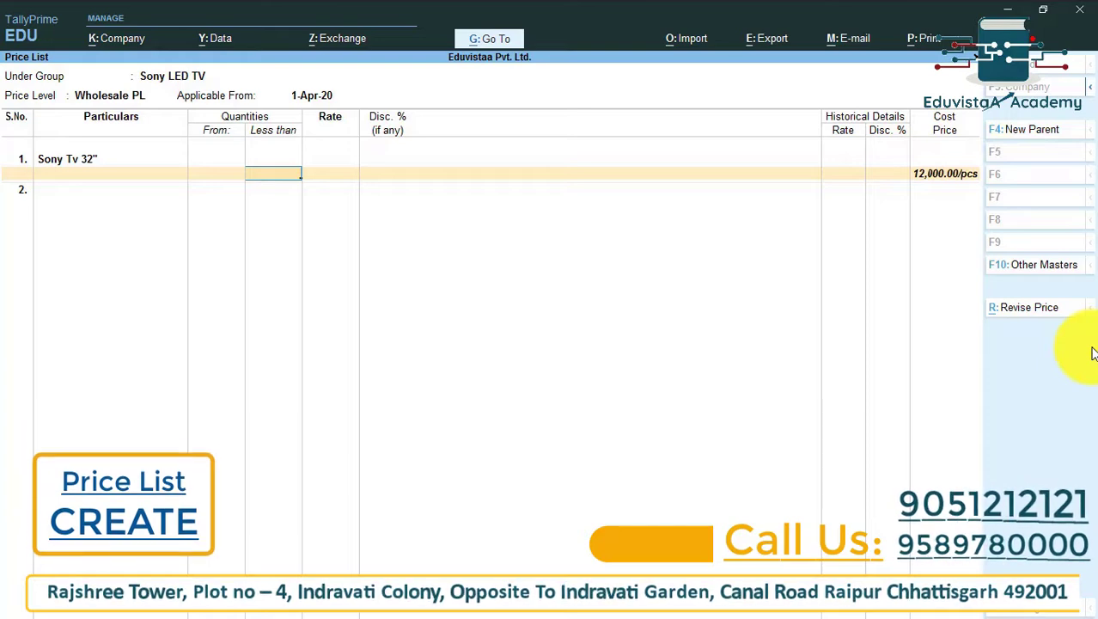
text(5)
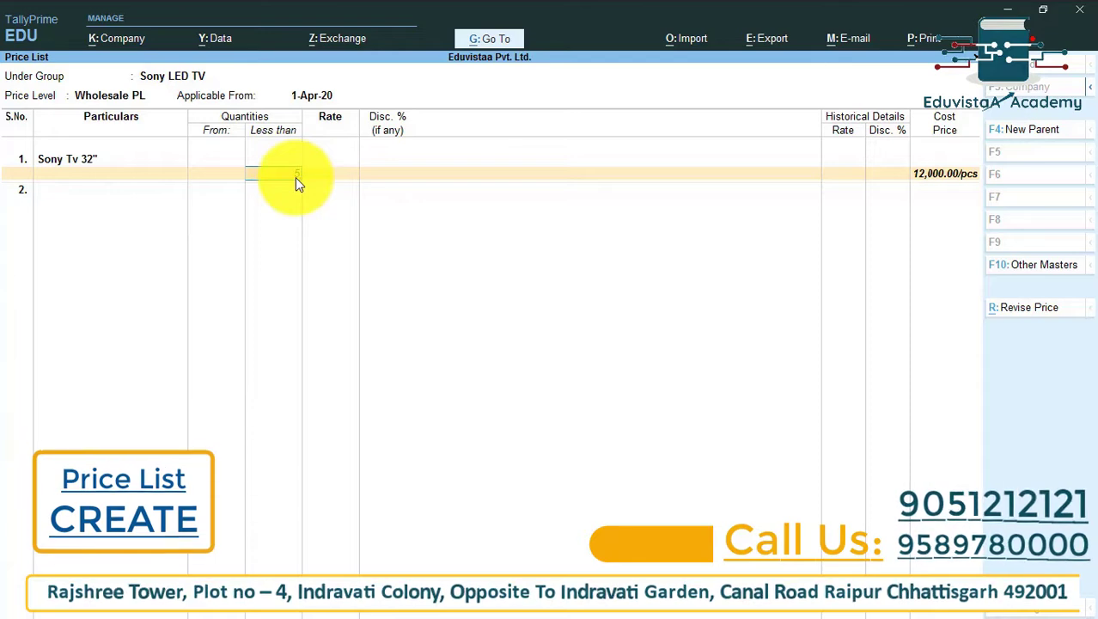
key(Return)
text(12000)
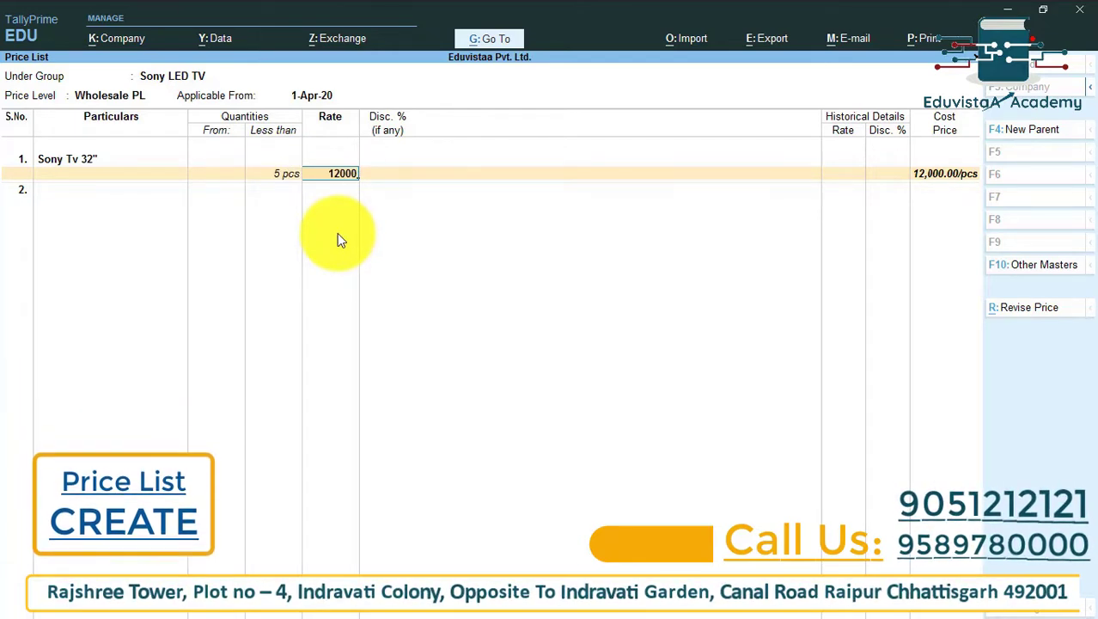
key(Return)
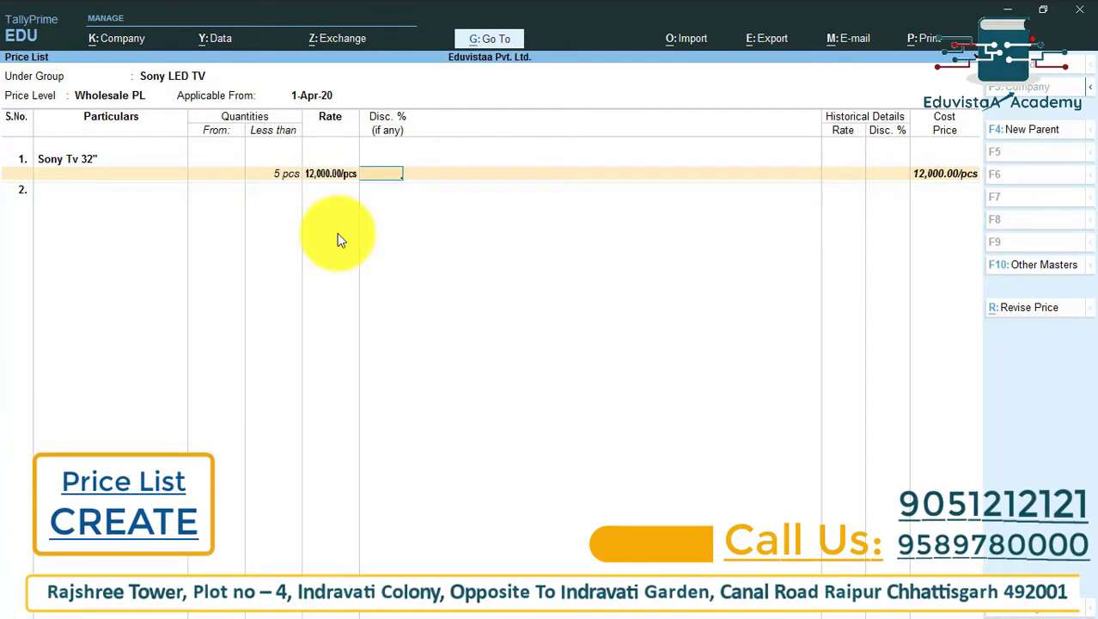
key(Return)
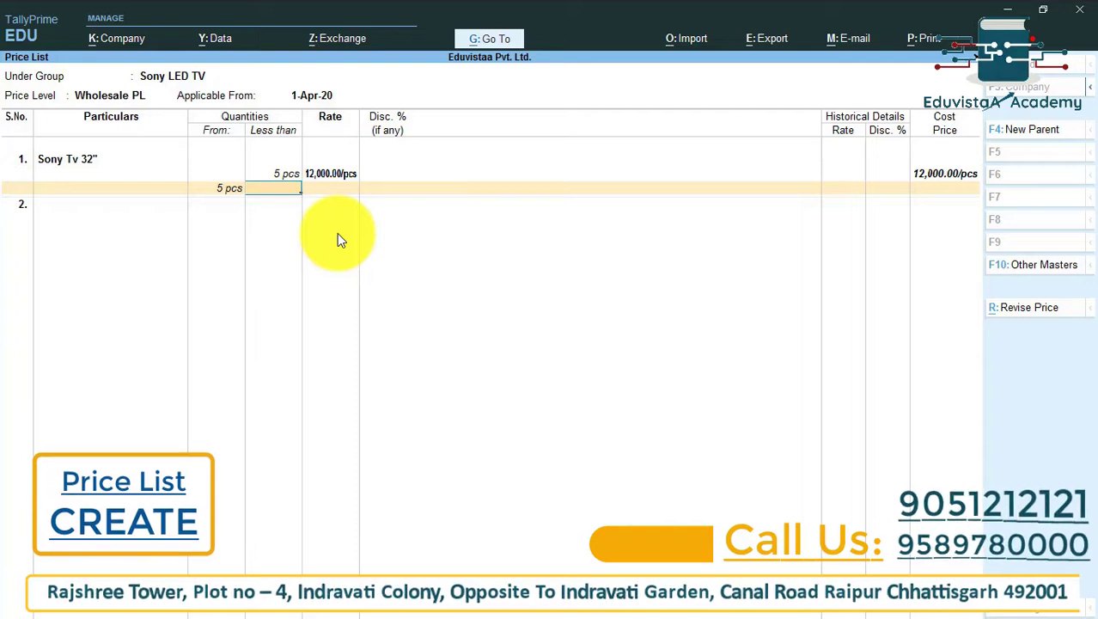
Add a Sony Tv 32" slab for 5 to less than 10 pcs at a rate of 11,500 with 1% discount.
text(10)
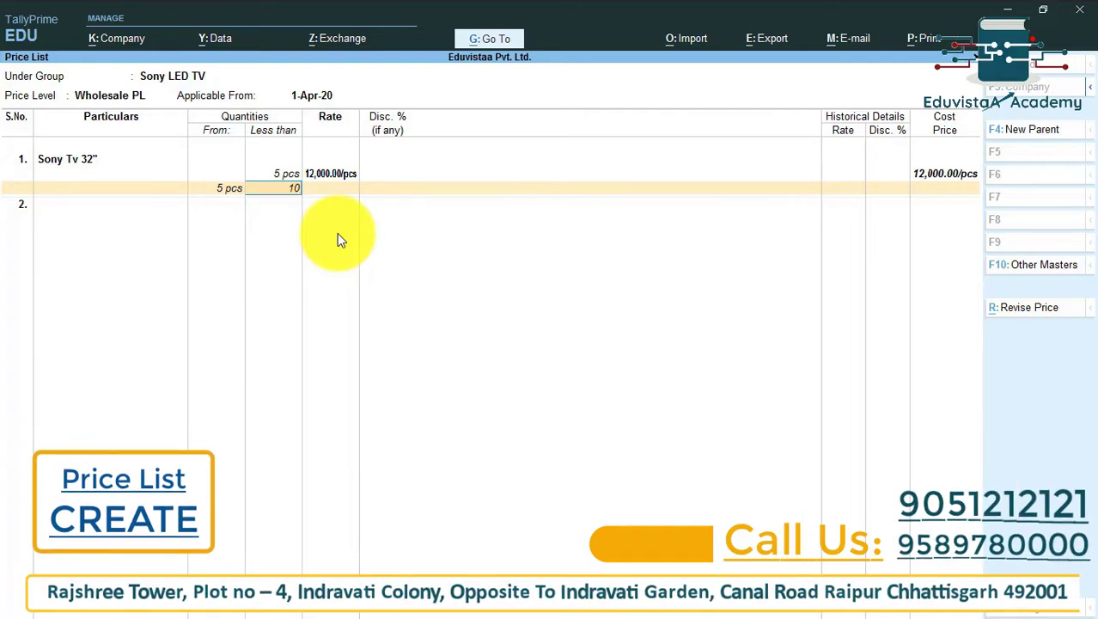
key(Return)
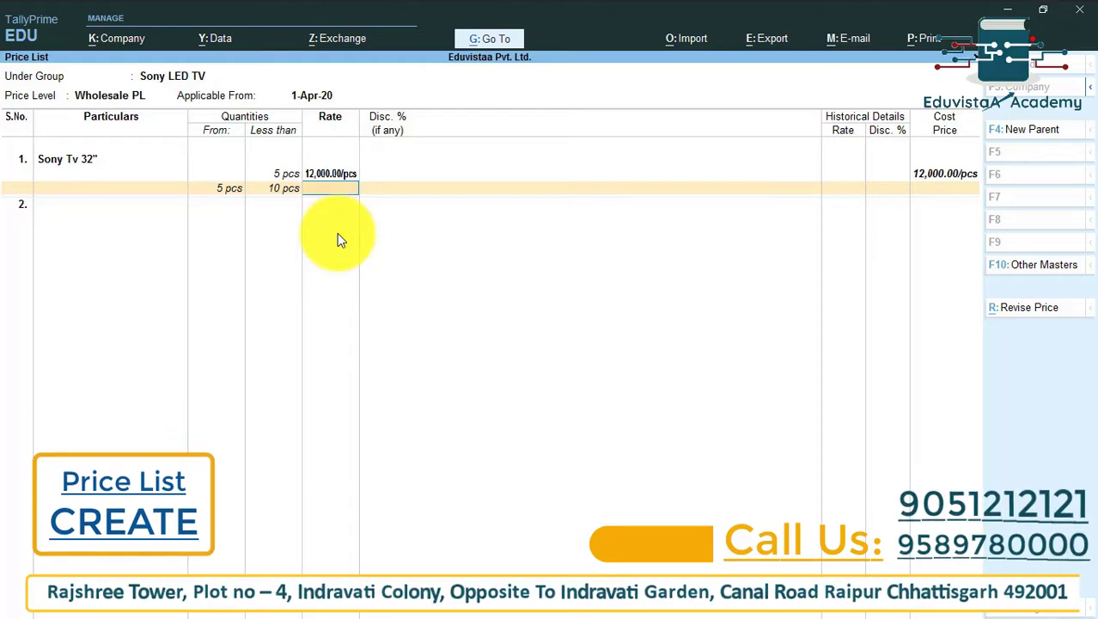
text(11,500)
key(Return)
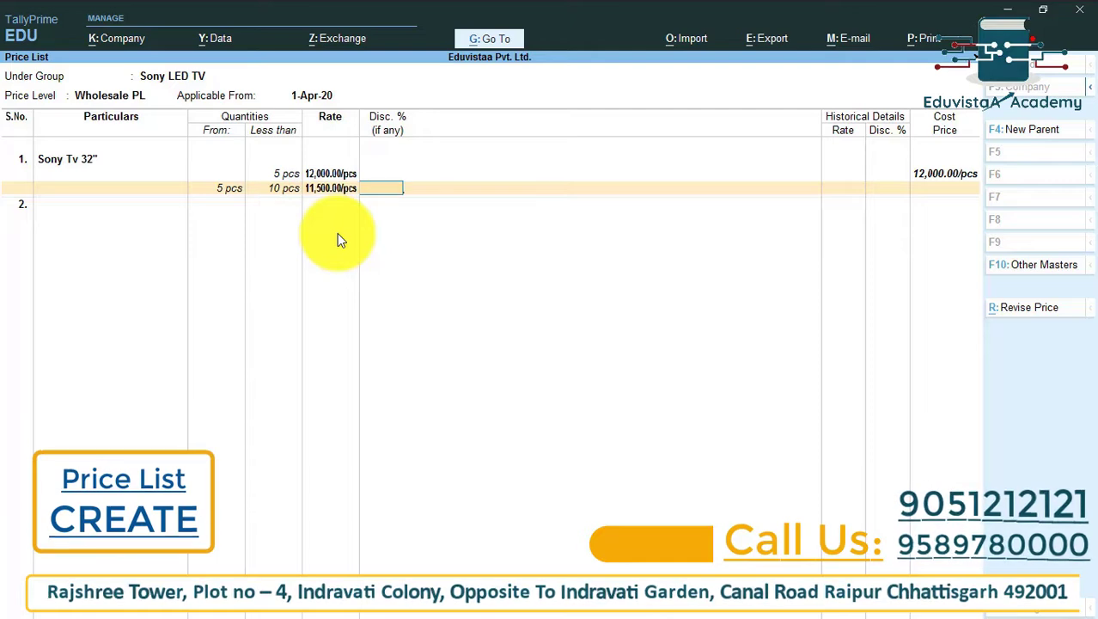
text(1)
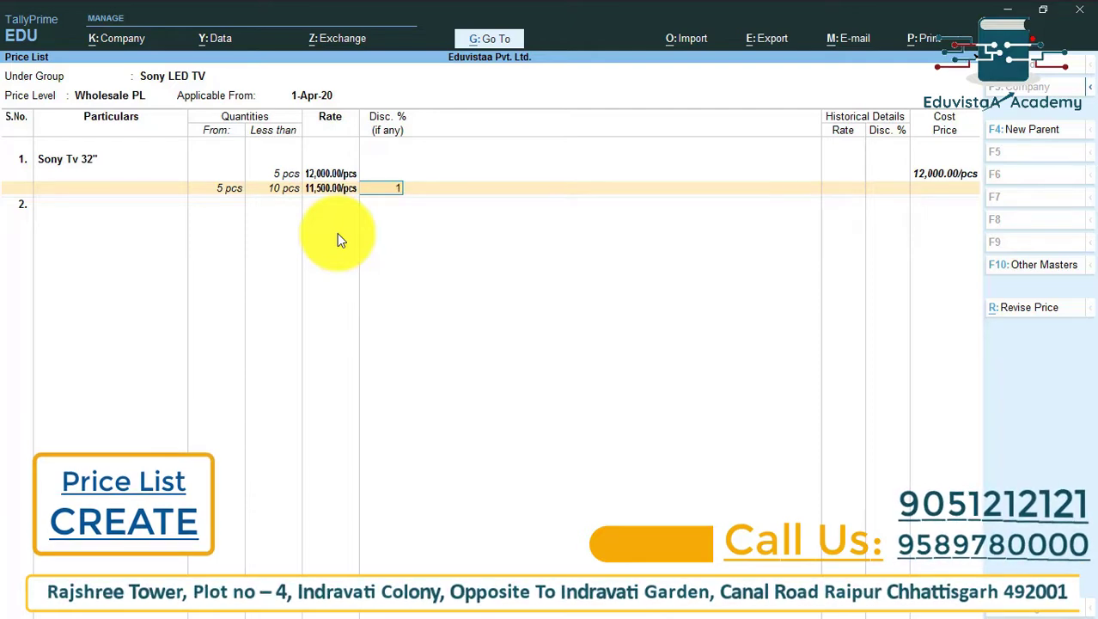
key(Return)
key(Return)
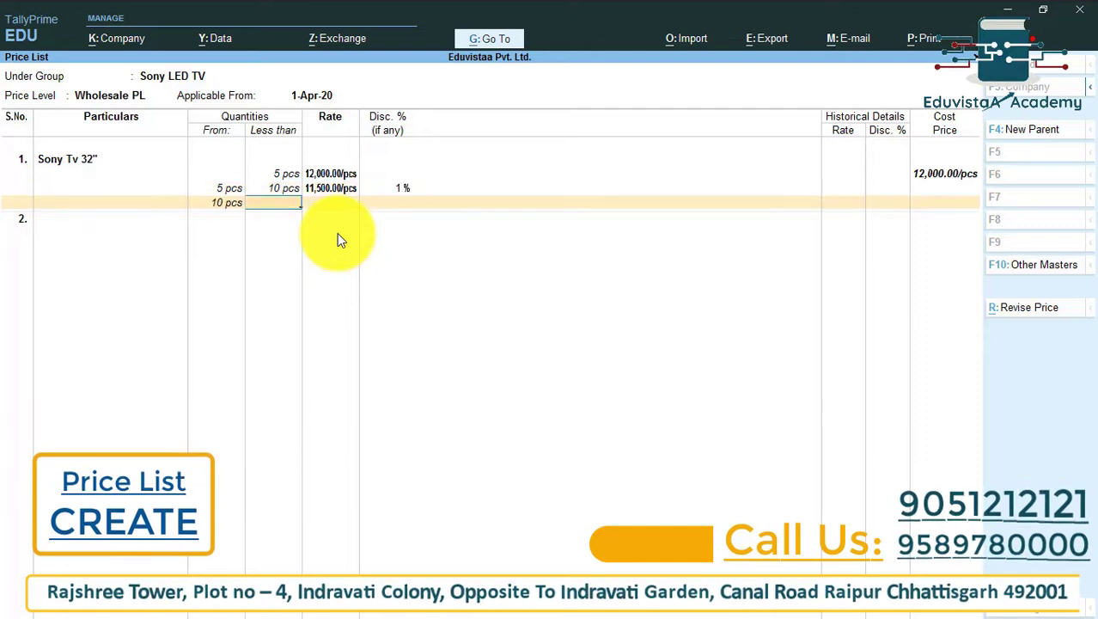
Add a Sony Tv 32" slab for 10 to less than 20 pcs at a rate of 11,500 with 5% discount.
text(20)
key(Return)
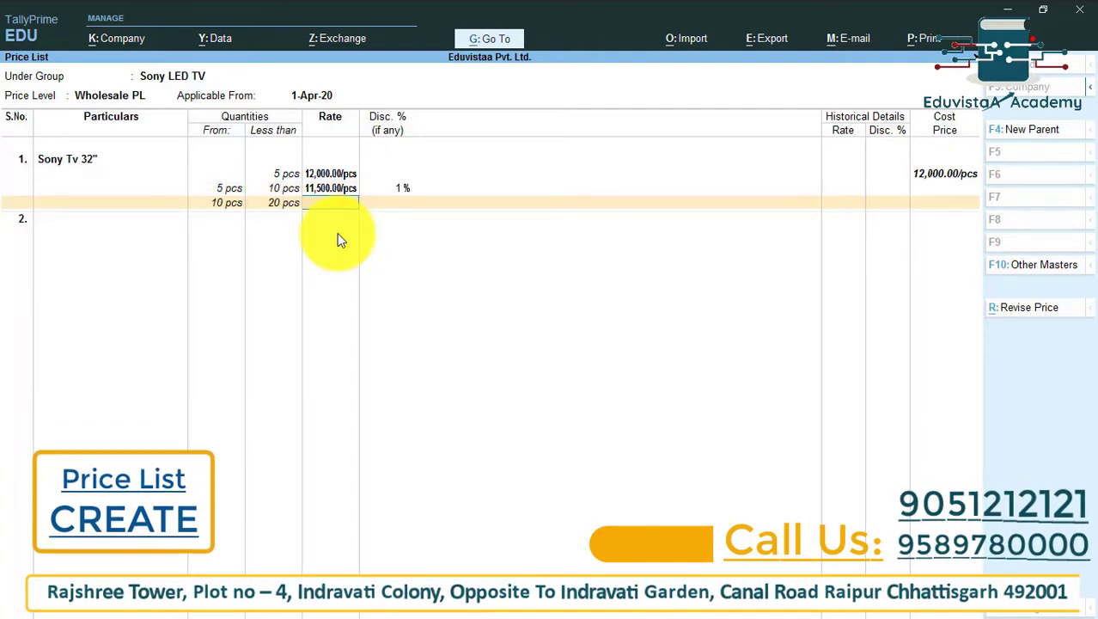
text(1)
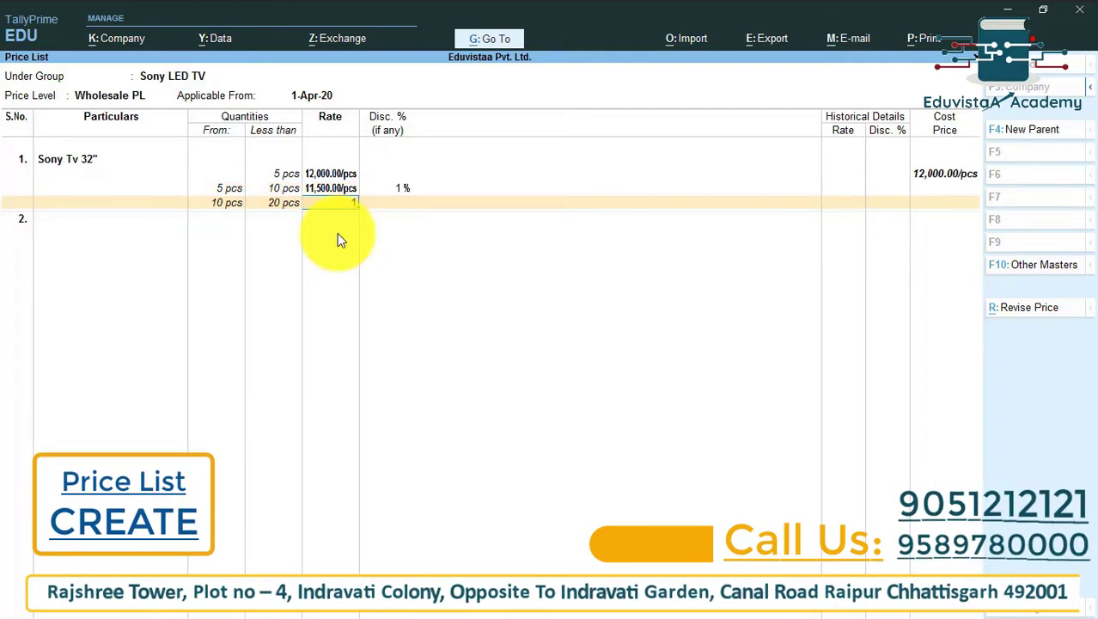
text(500)
key(Return)
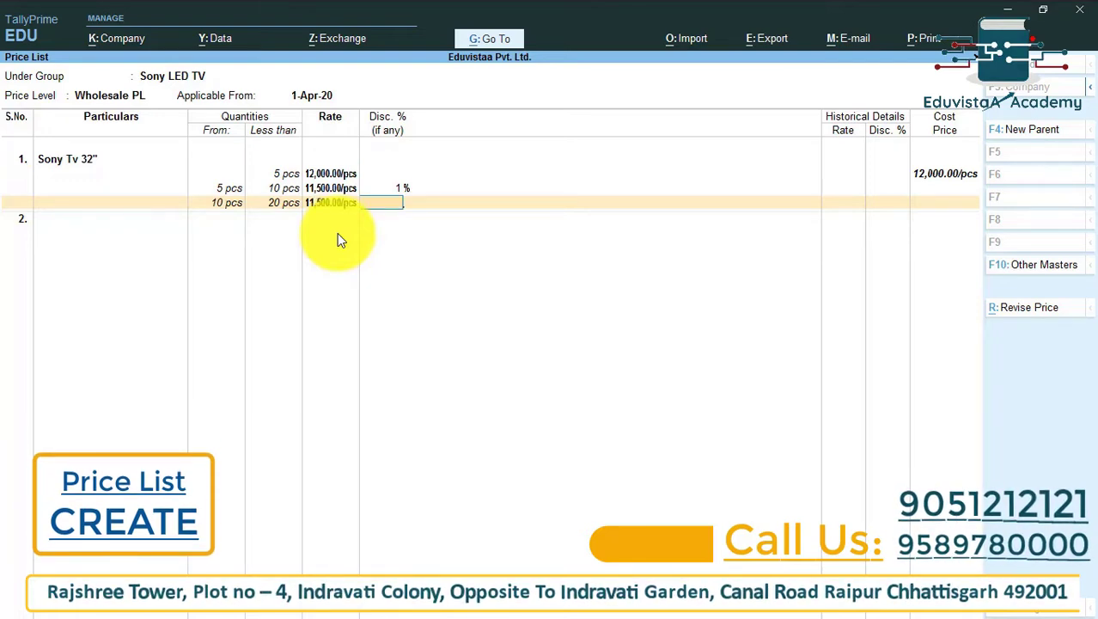
text(5)
key(Return)
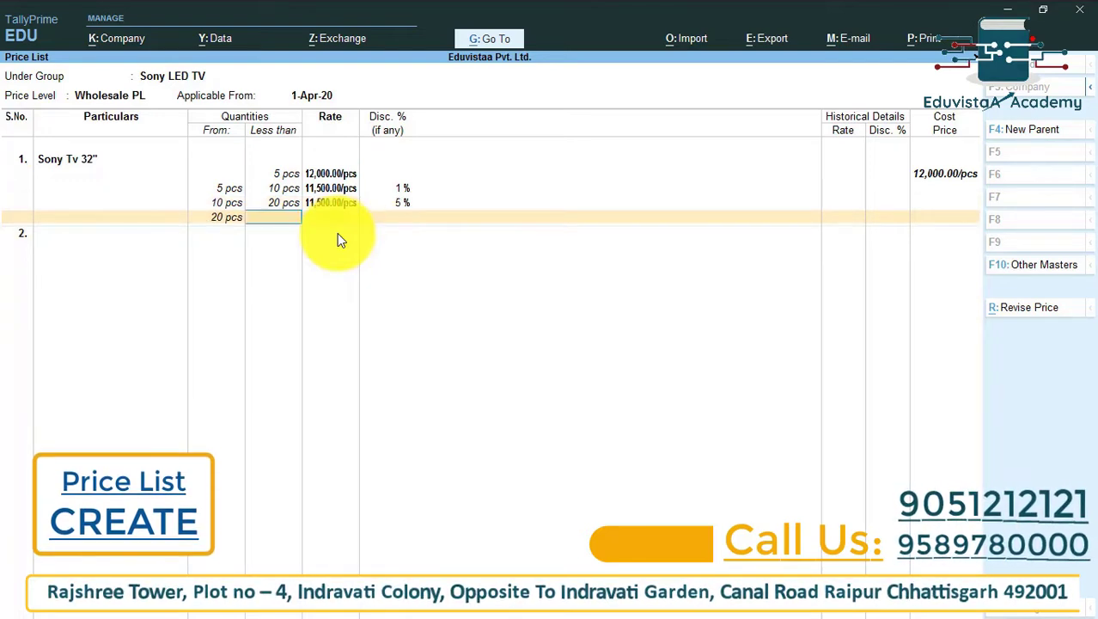
Add an open-ended Sony Tv 32" slab from 20 pcs at a rate of 11,000 with 5% discount.
key(Return)
text(11000)
key(Return)
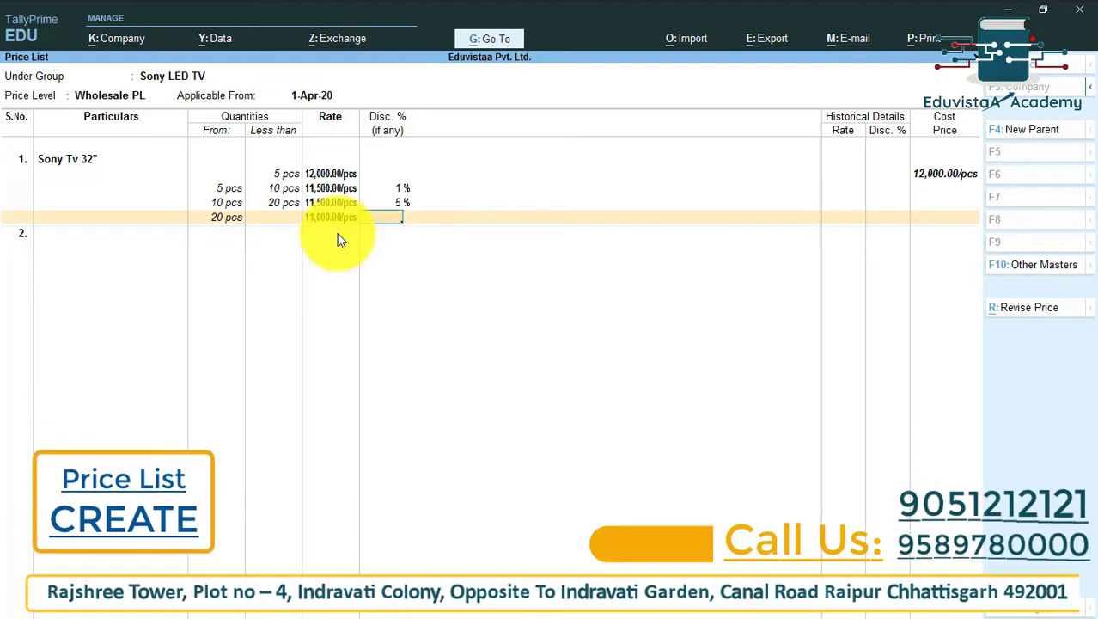
text(5)
key(Return)
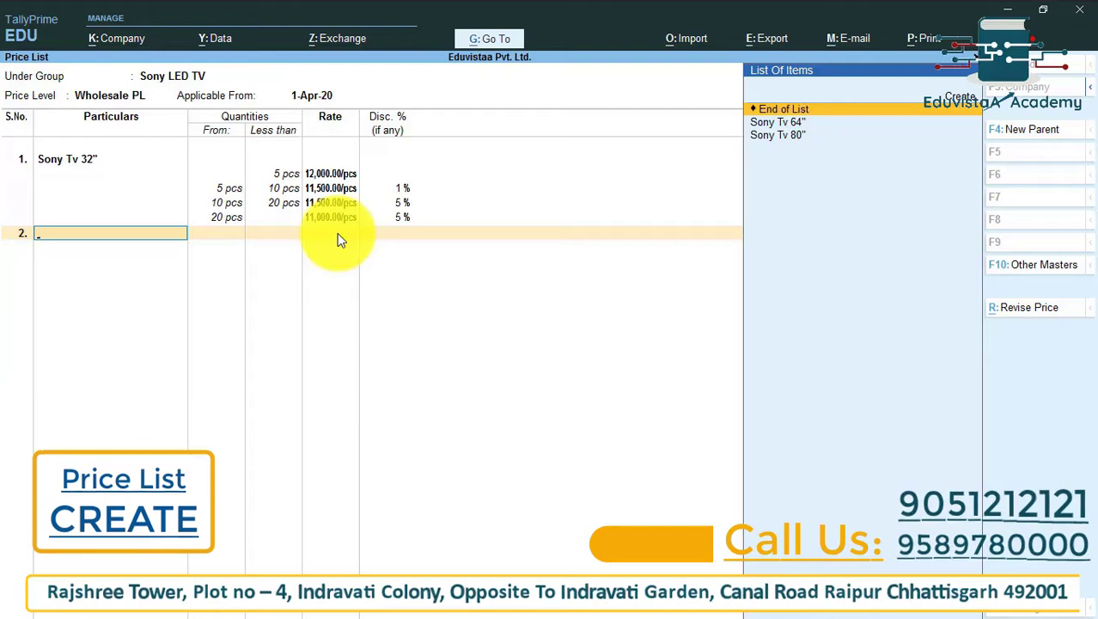
Add Sony Tv 64" with a rate of 18,000 for quantities less than 5 pcs, leaving the discount blank.
key(Down)
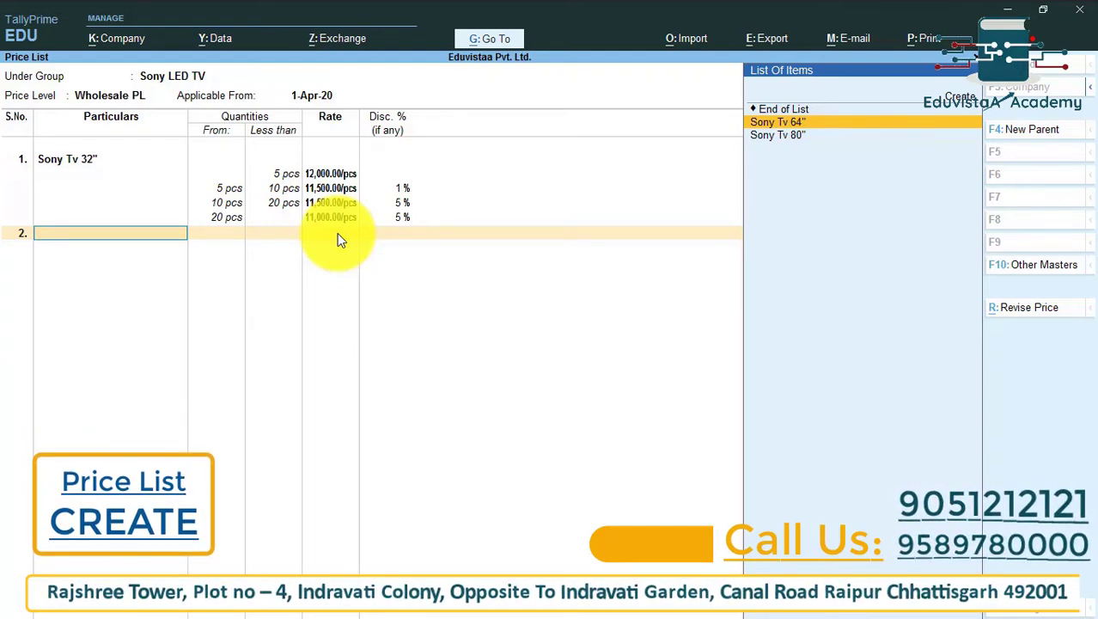
key(Return)
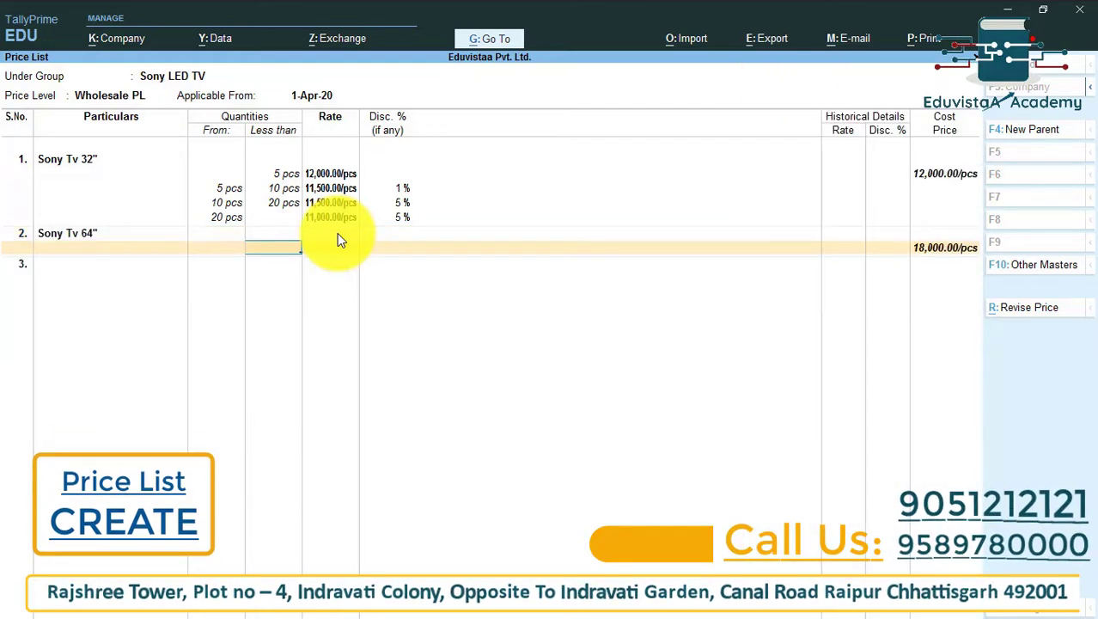
text(5)
key(Return)
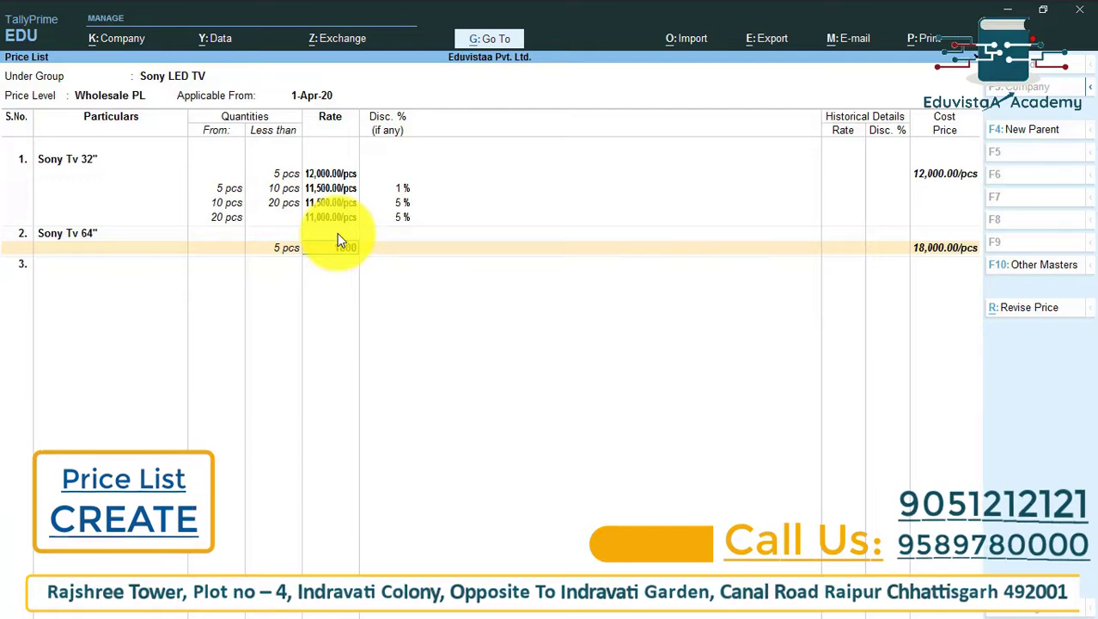
key(Return)
key(Return)
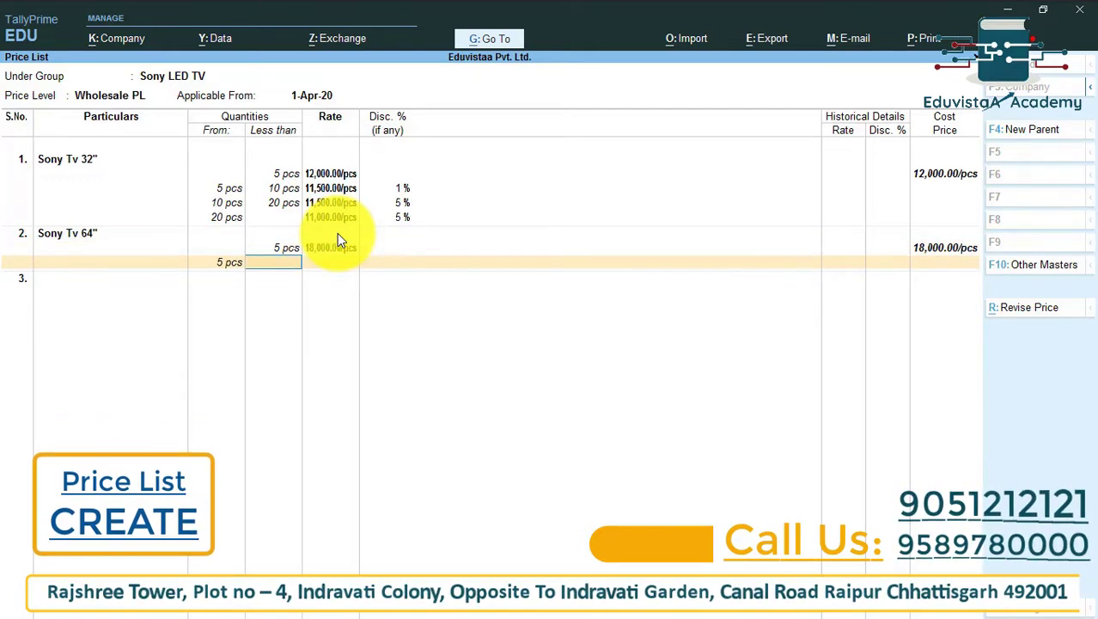
Add a Sony Tv 64" slab for 5 to less than 10 pcs at a rate of 17,500 with 1% discount.
text(10)
key(Return)
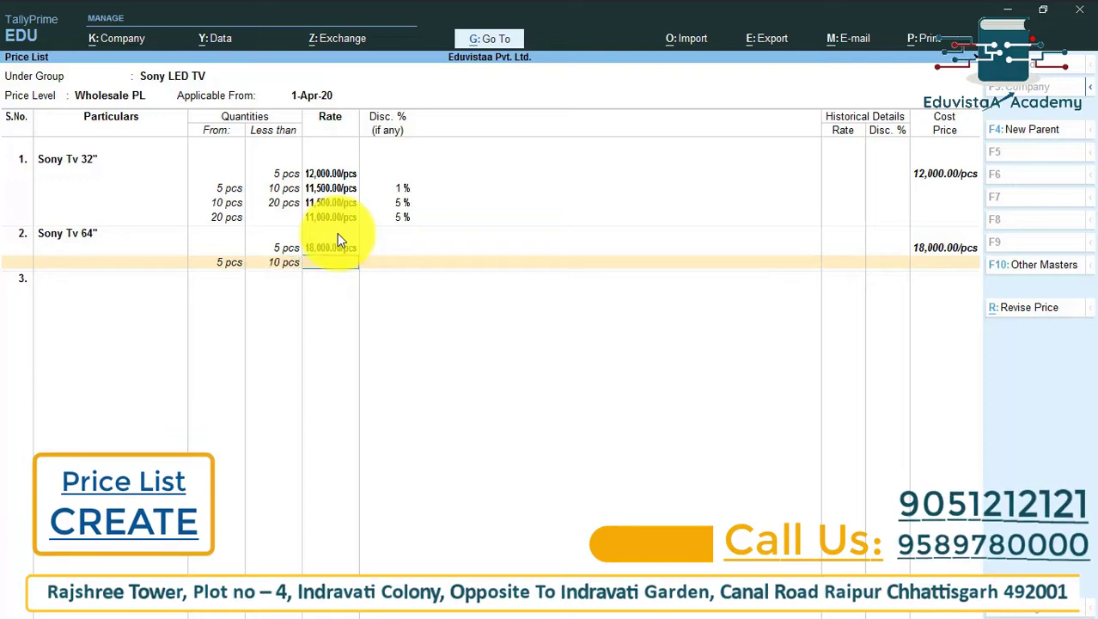
text(17,500)
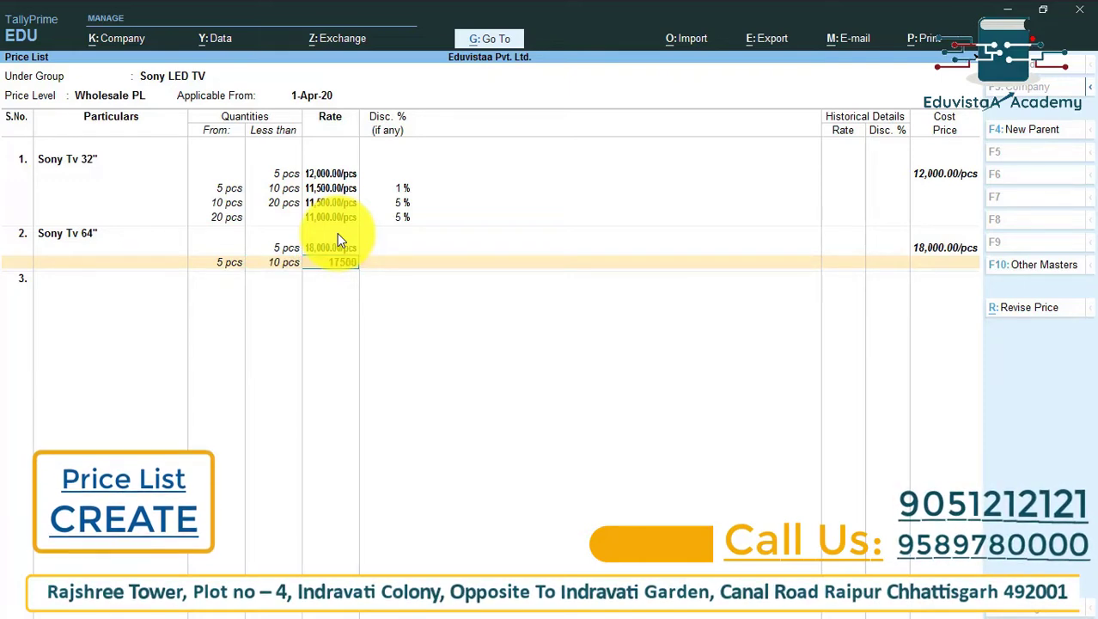
key(Return)
text(1)
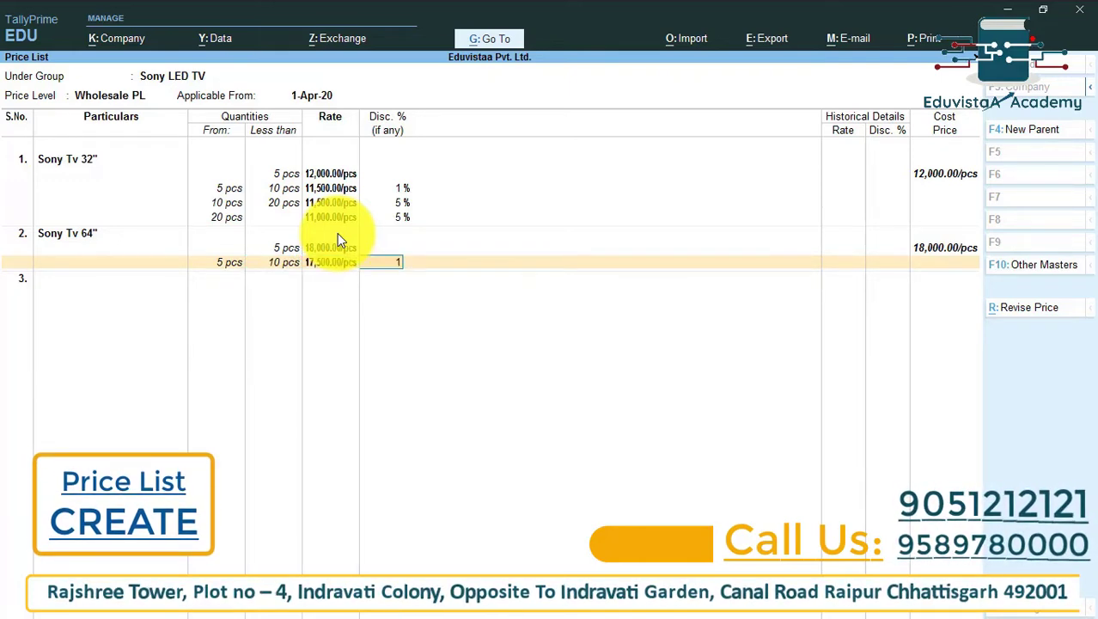
key(Return)
Add a Sony Tv 64" slab for 10 to less than 20 pcs at a rate of 17,500 with 5% discount.
text(20)
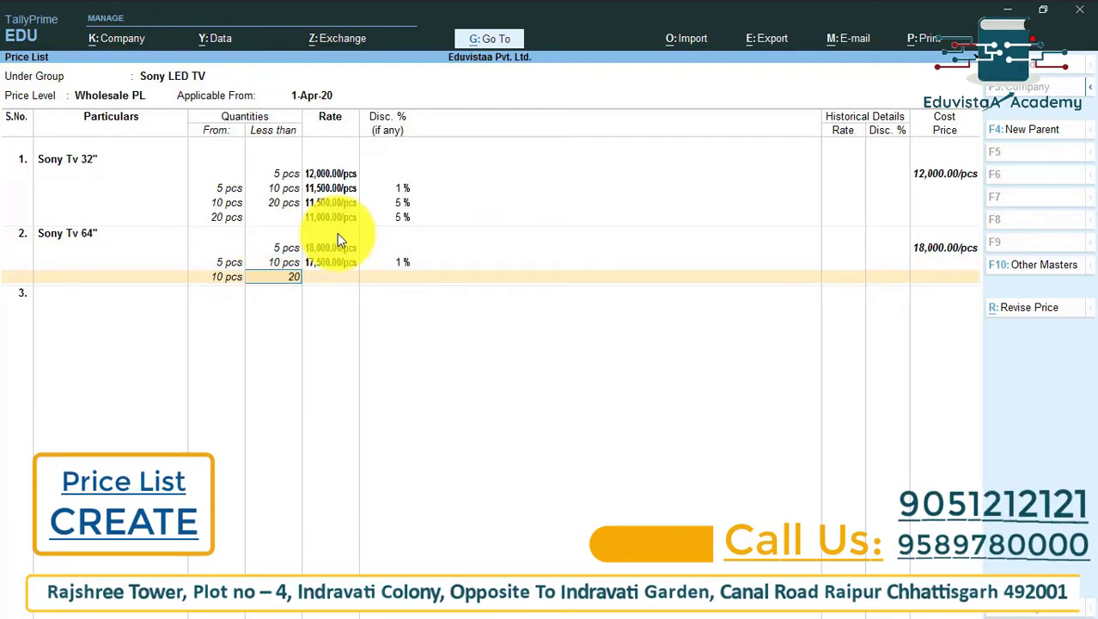
key(Return)
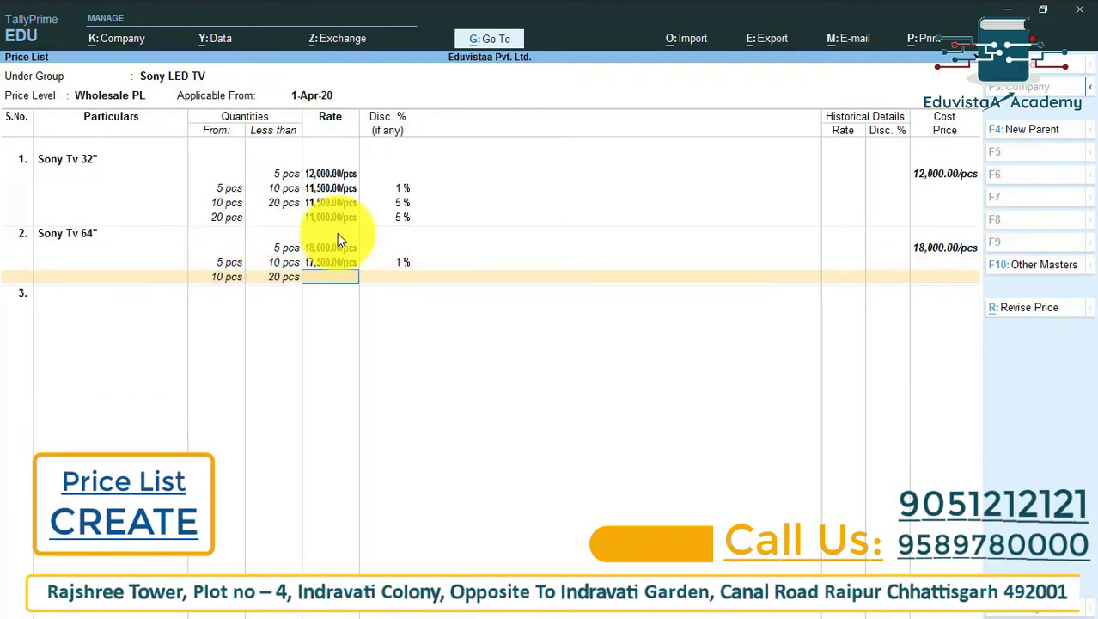
text(17500)
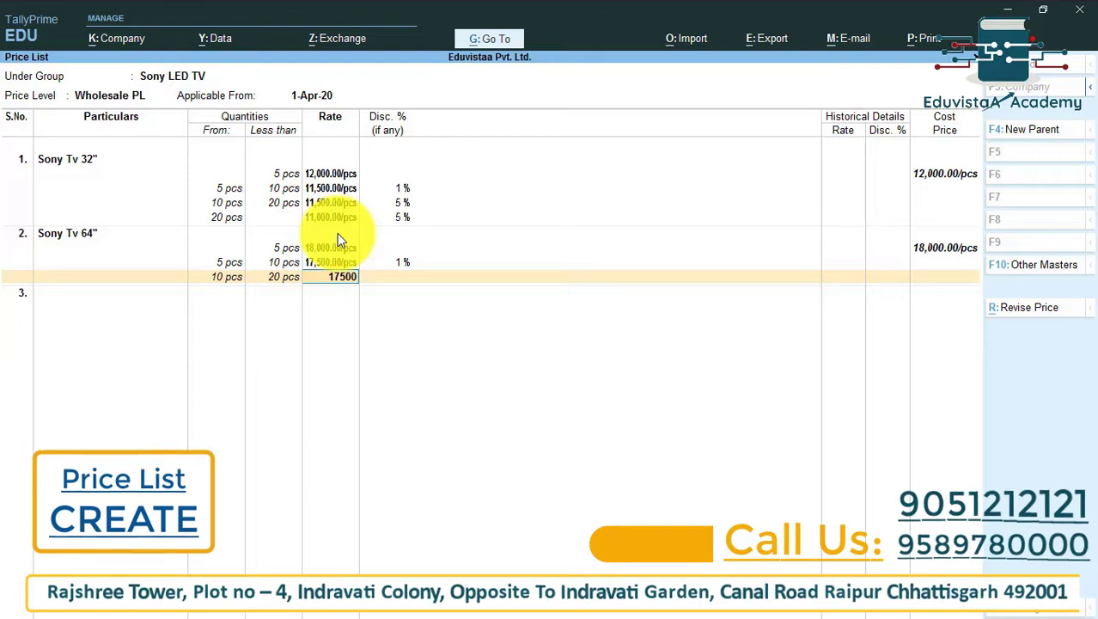
key(Return)
text(5)
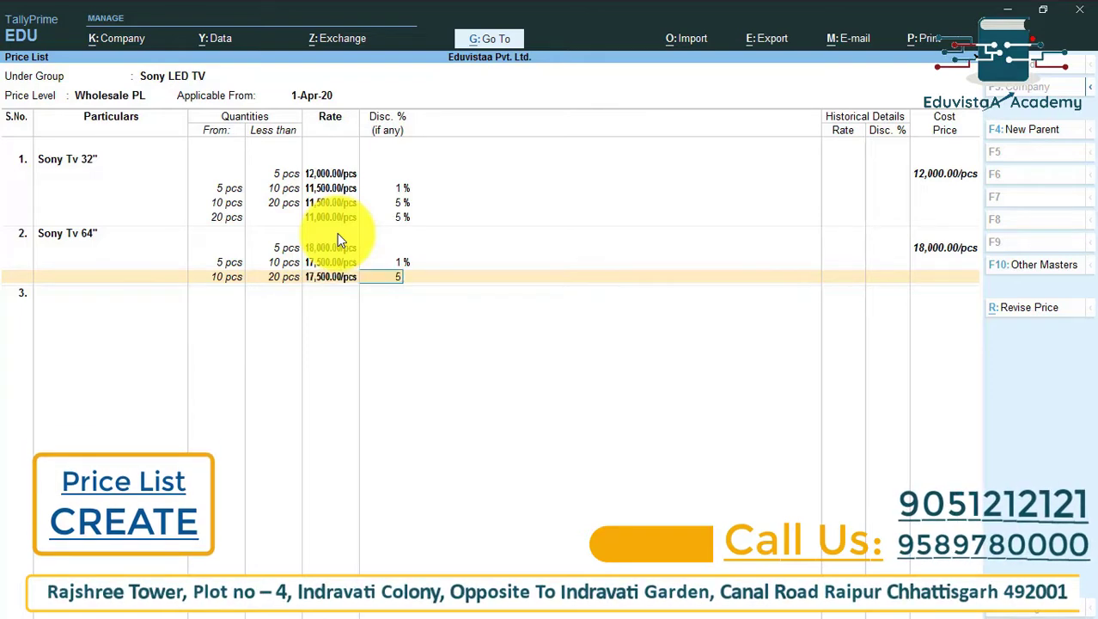
key(Return)
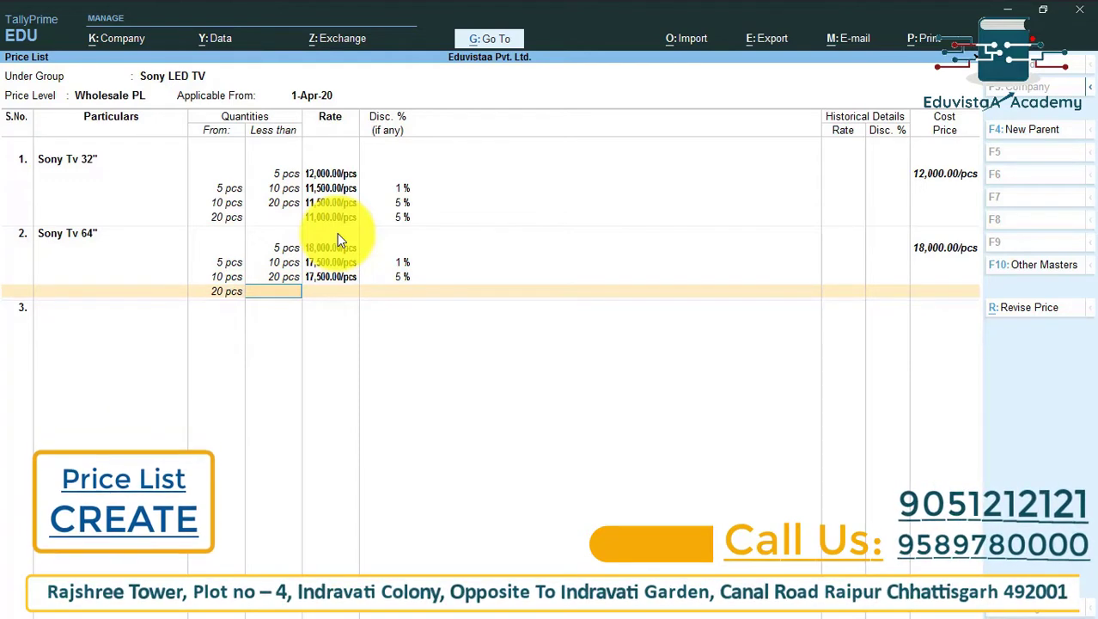
Add an open-ended Sony Tv 64" slab from 20 pcs at a rate of 17,000 with 5% discount.
key(Return)
text(17,000)
key(Return)
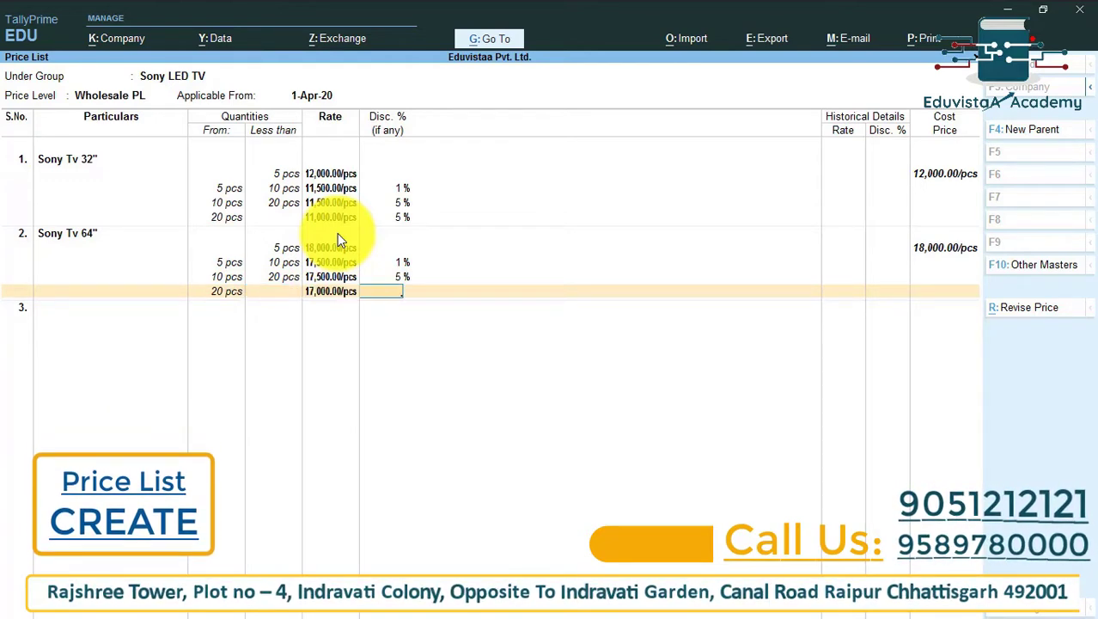
text(5)
key(Return)
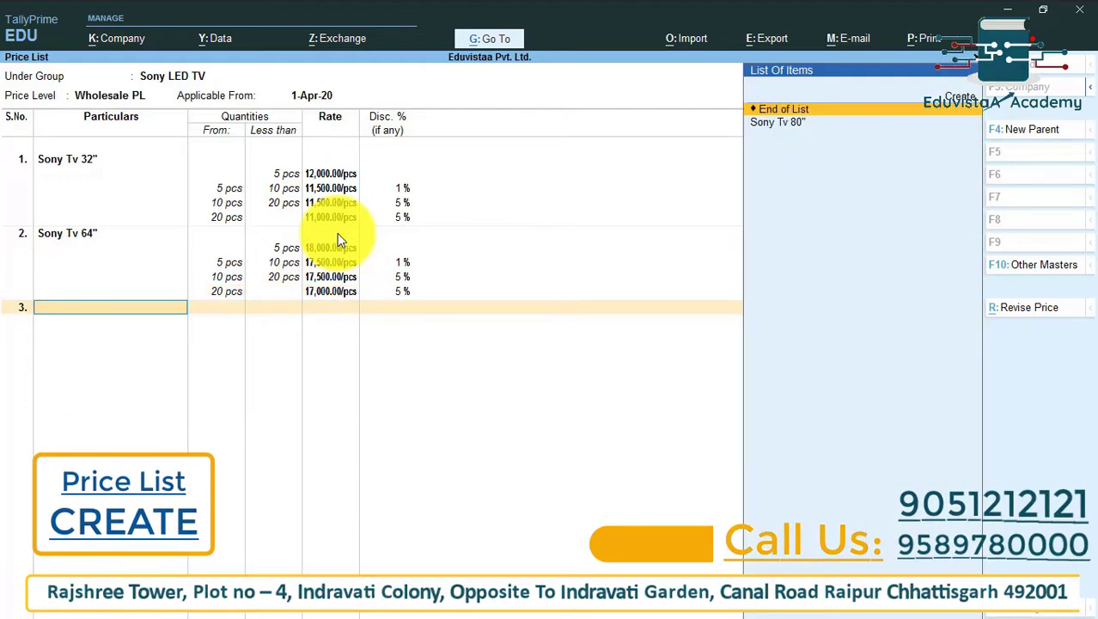
Add Sony Tv 80" with a rate of 25,000 for quantities less than 5 pcs, leaving the discount blank.
key(Down)
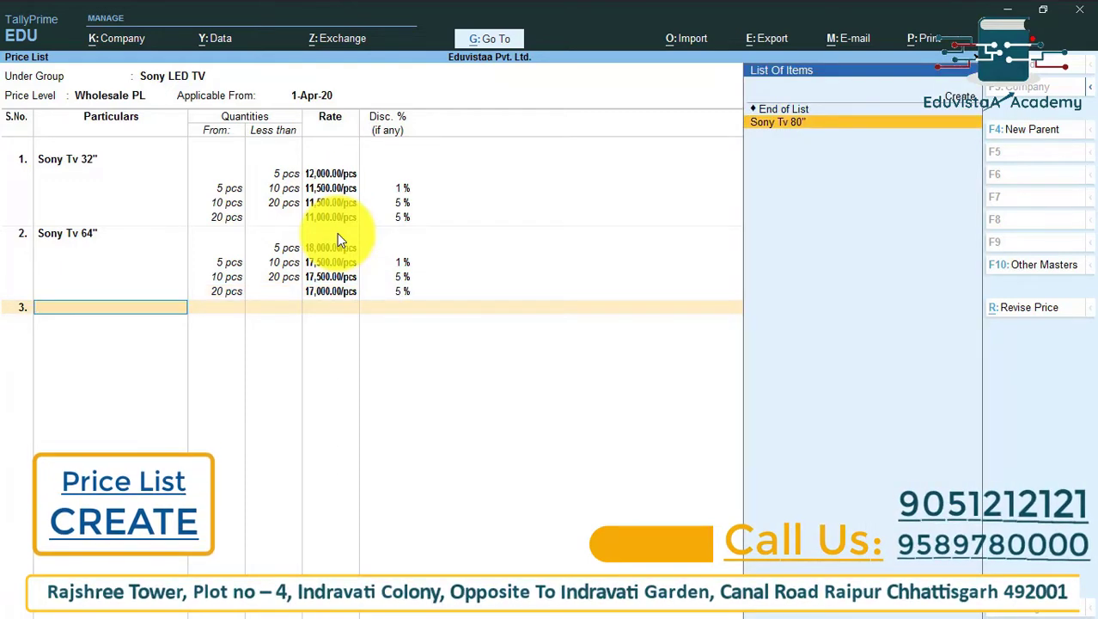
key(Return)
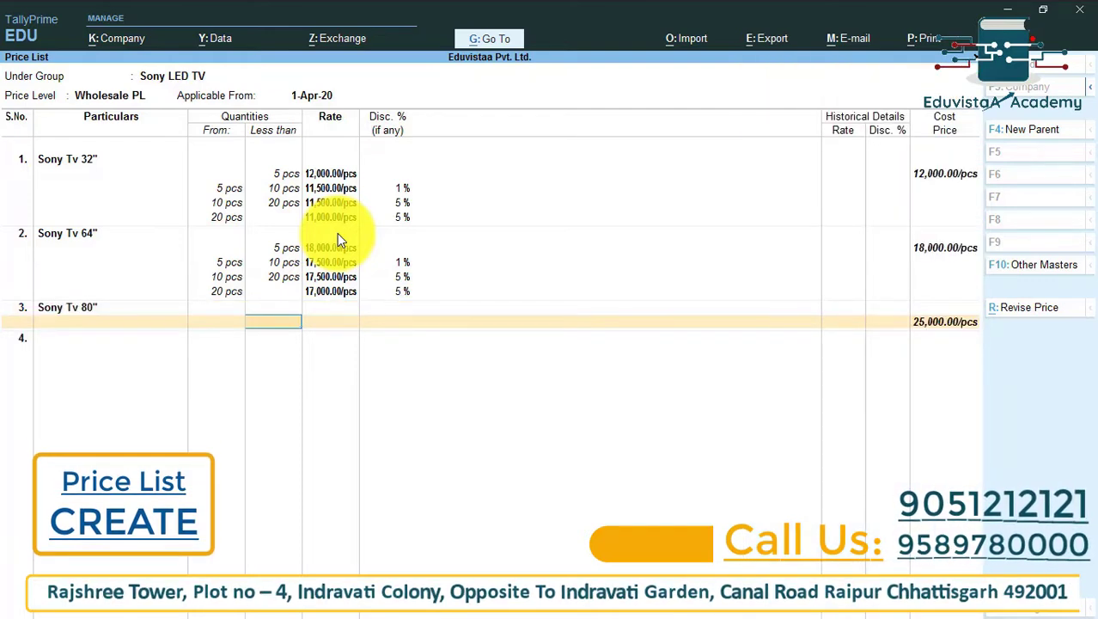
text(5)
key(Return)
text(25000)
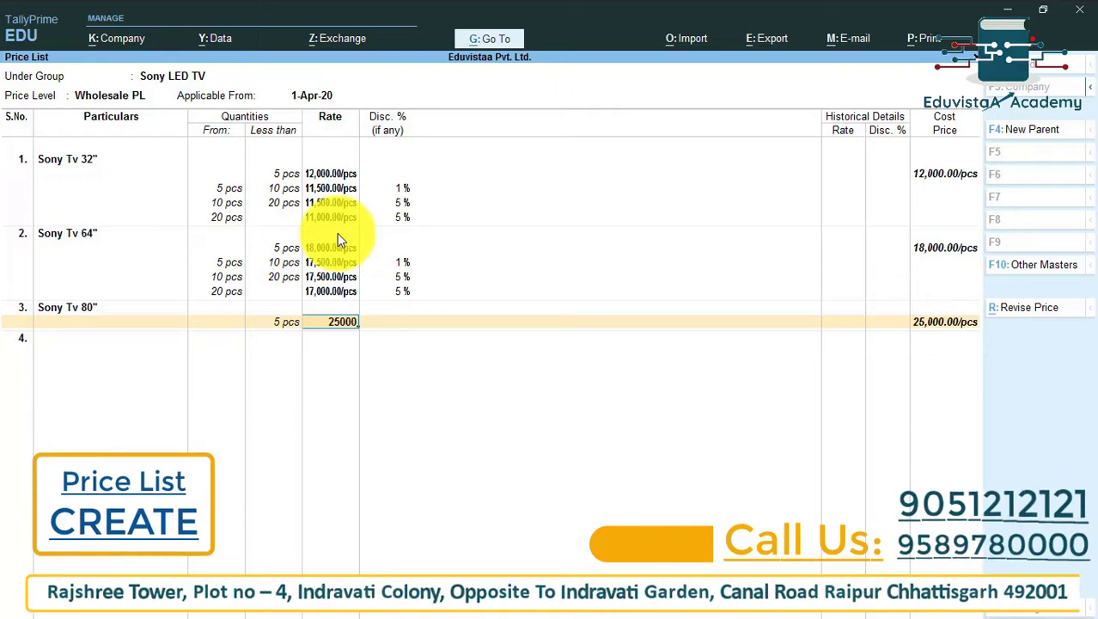
key(Return)
key(Return)
Add a Sony Tv 80" slab for 5 to less than 10 pcs at a rate of 24,500 with 1% discount.
text(10)
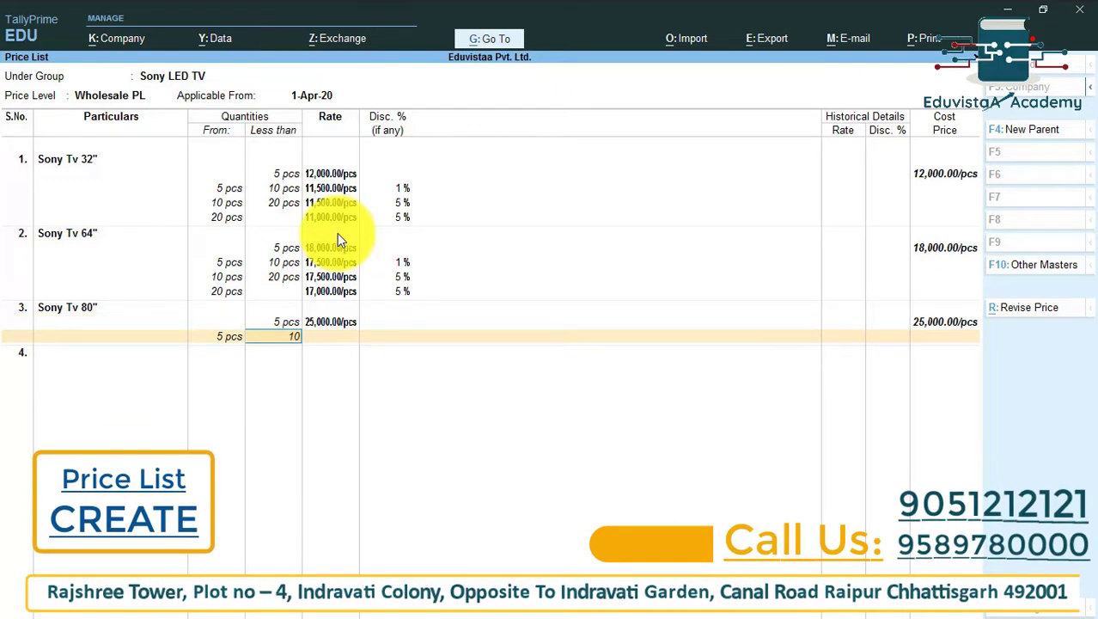
key(Return)
text(24500)
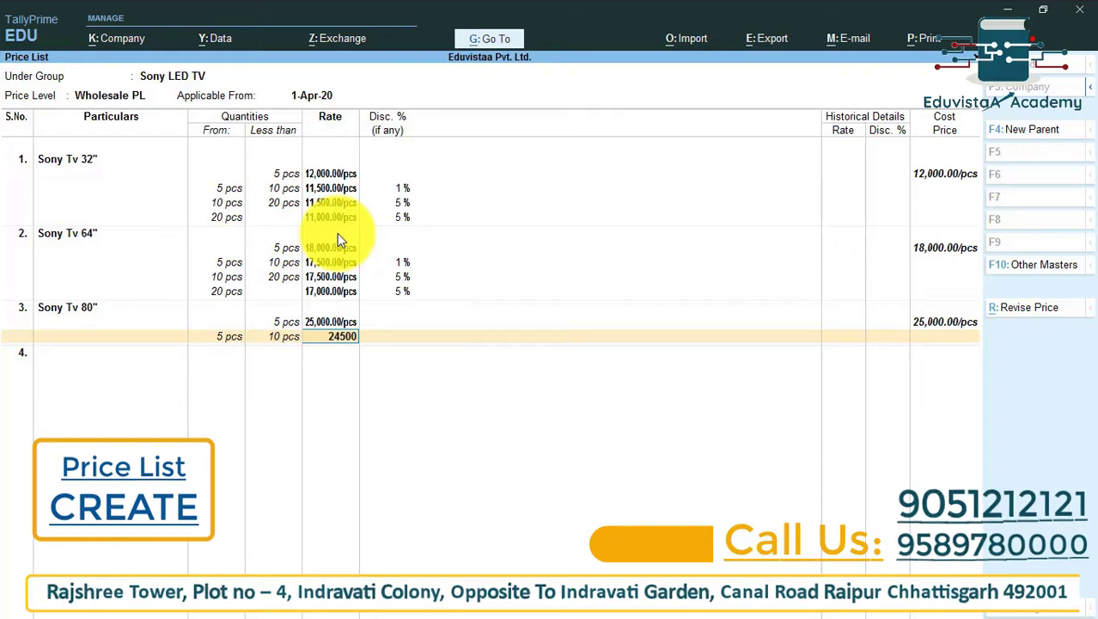
key(Return)
text(1)
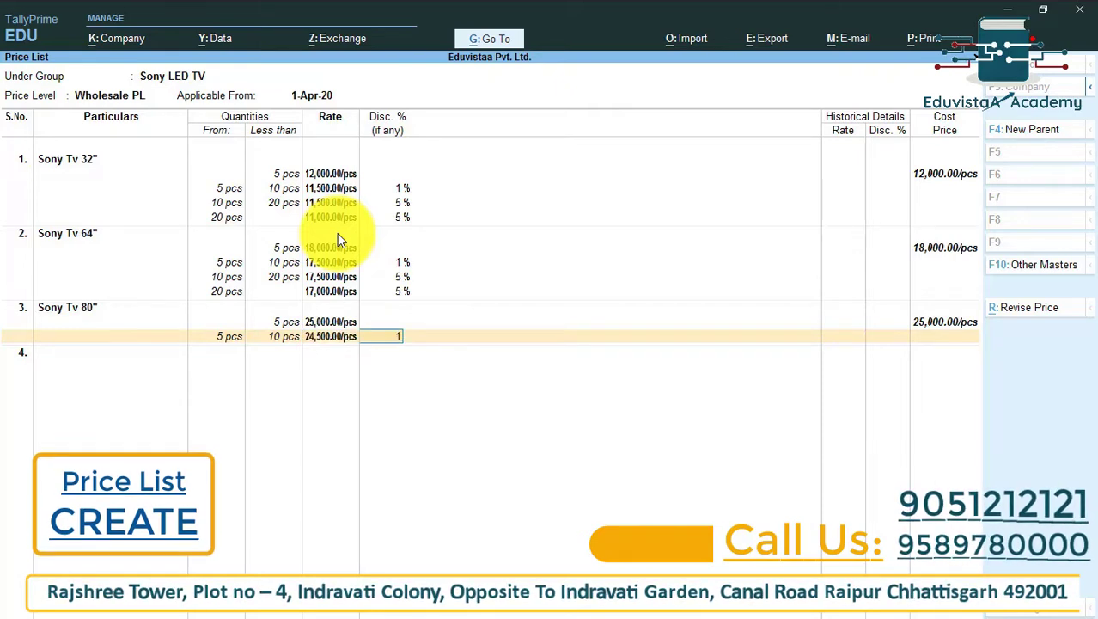
key(Return)
Add a Sony Tv 80" slab for 10 to less than 20 pcs at a rate of 24,500 with 5% discount.
text(20)
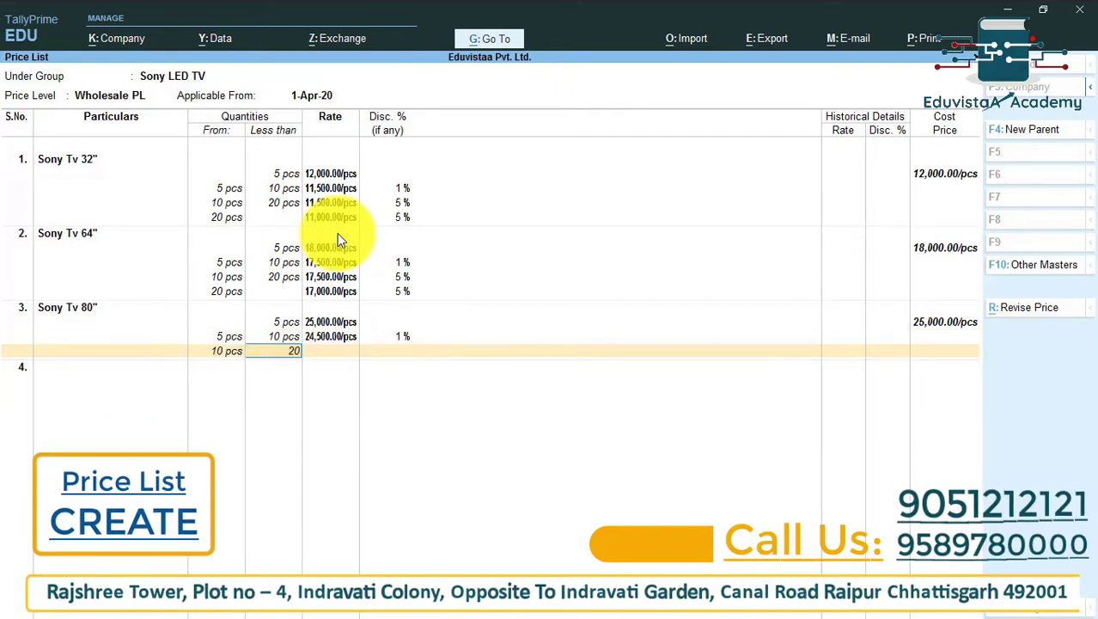
key(Return)
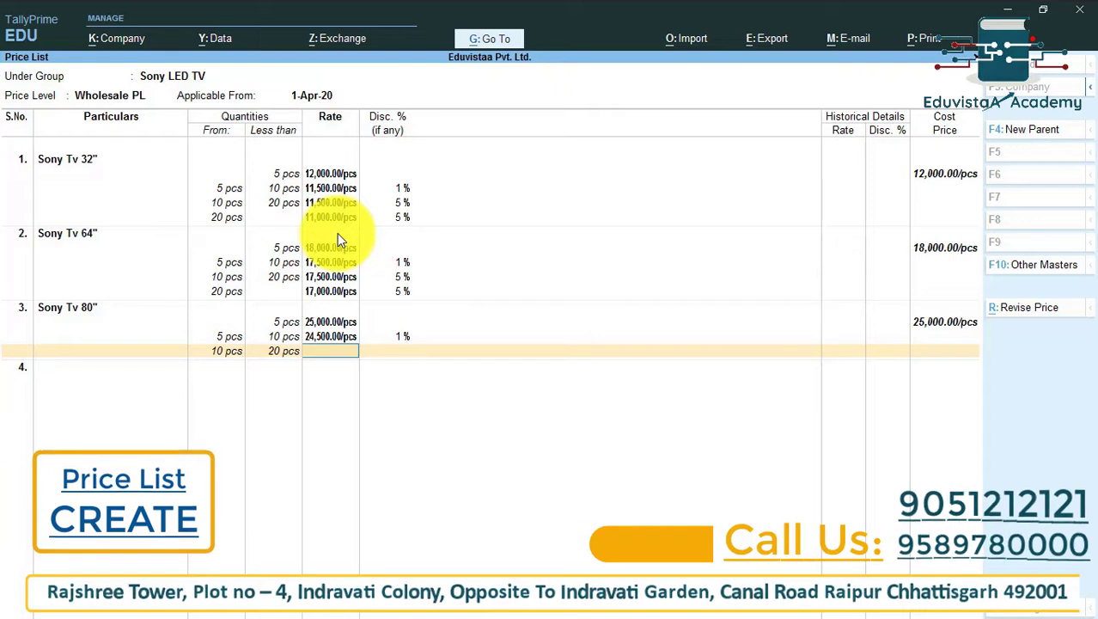
text(24500)
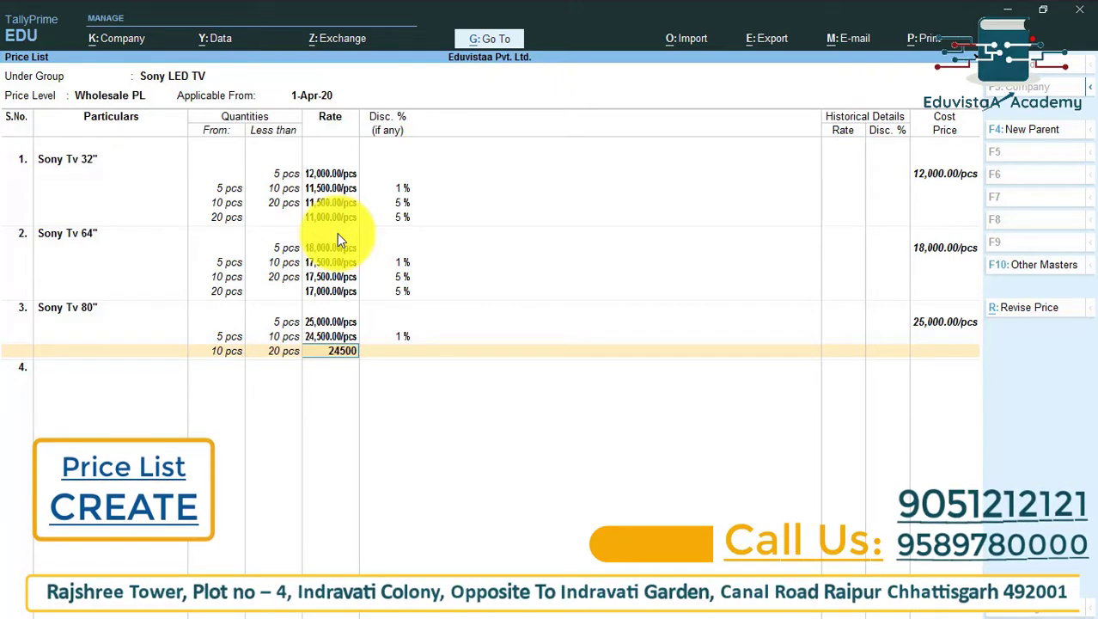
key(Return)
text(5)
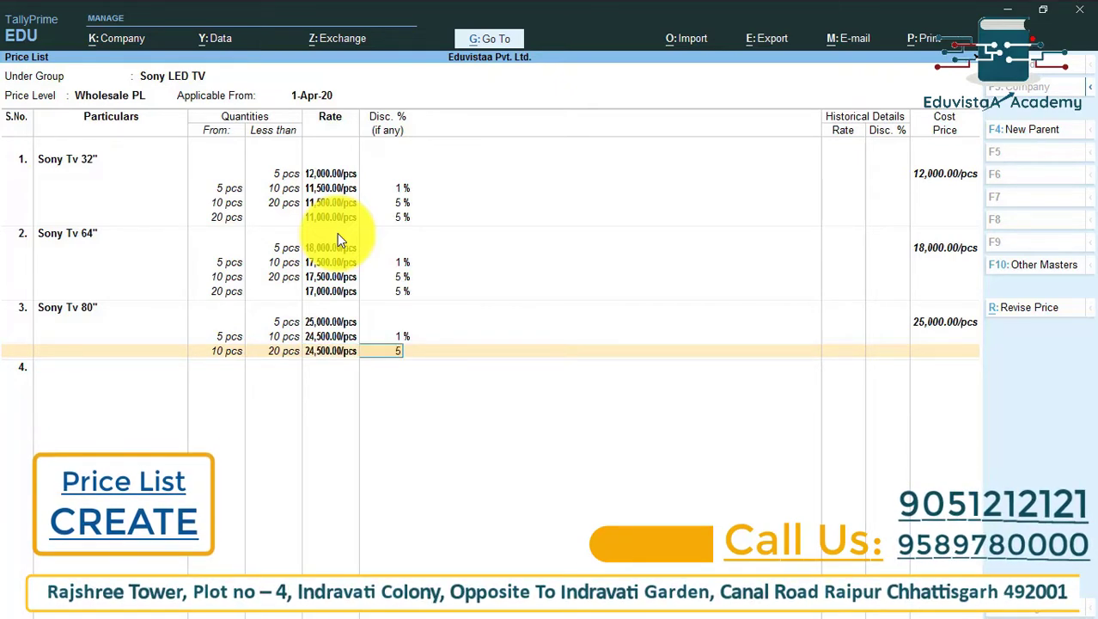
key(Return)
Add an open-ended Sony Tv 80" slab from 20 pcs at a rate of 24,000 with 5% discount.
key(Return)
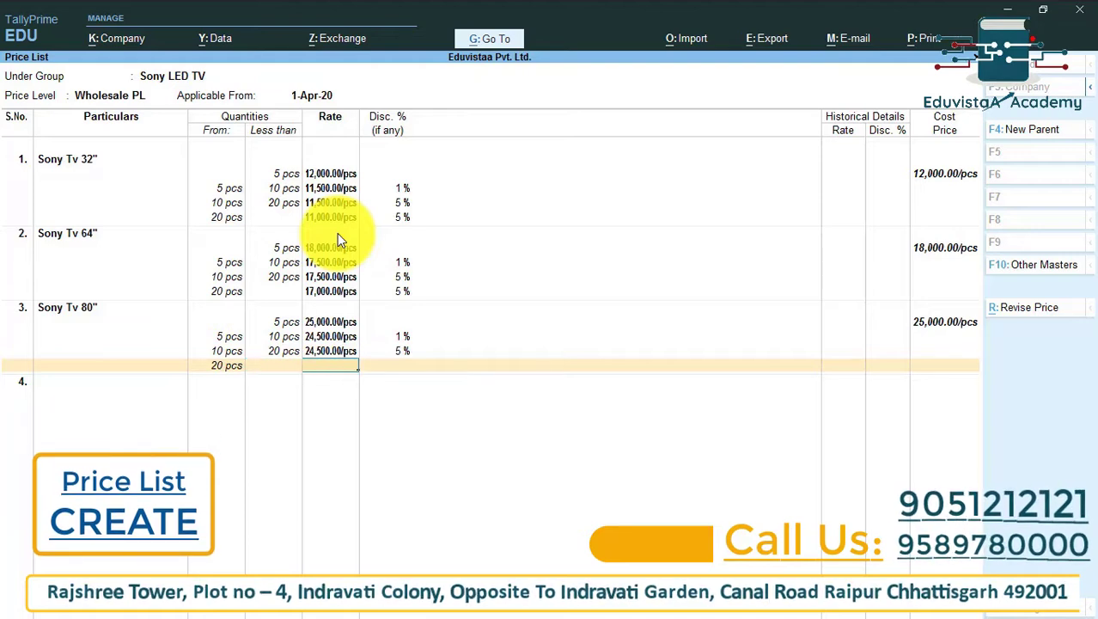
text(24000)
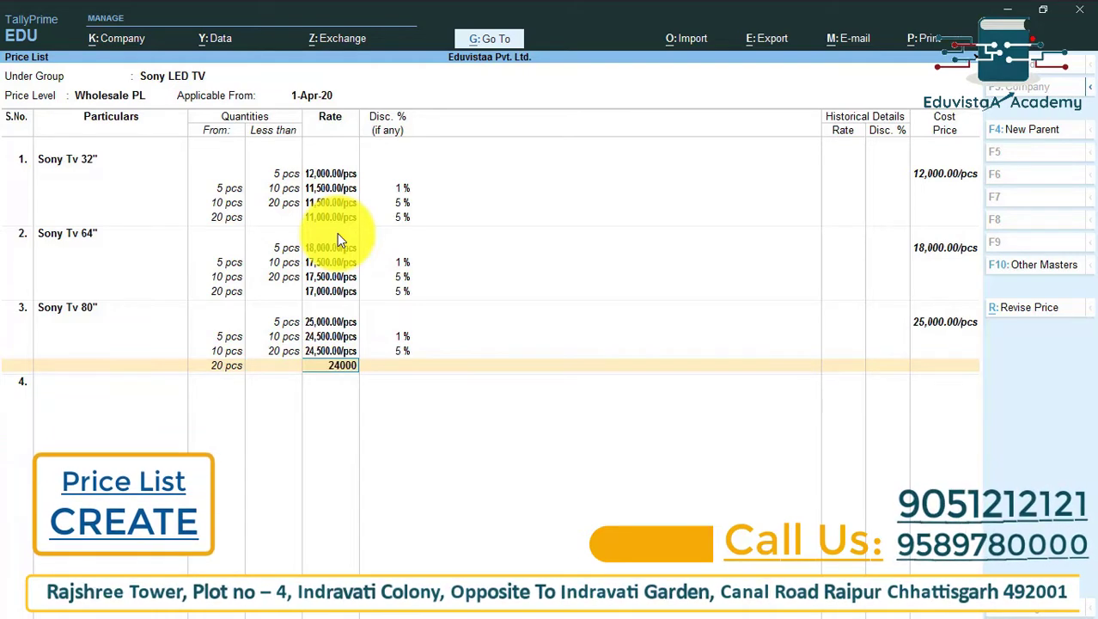
key(Return)
text(5)
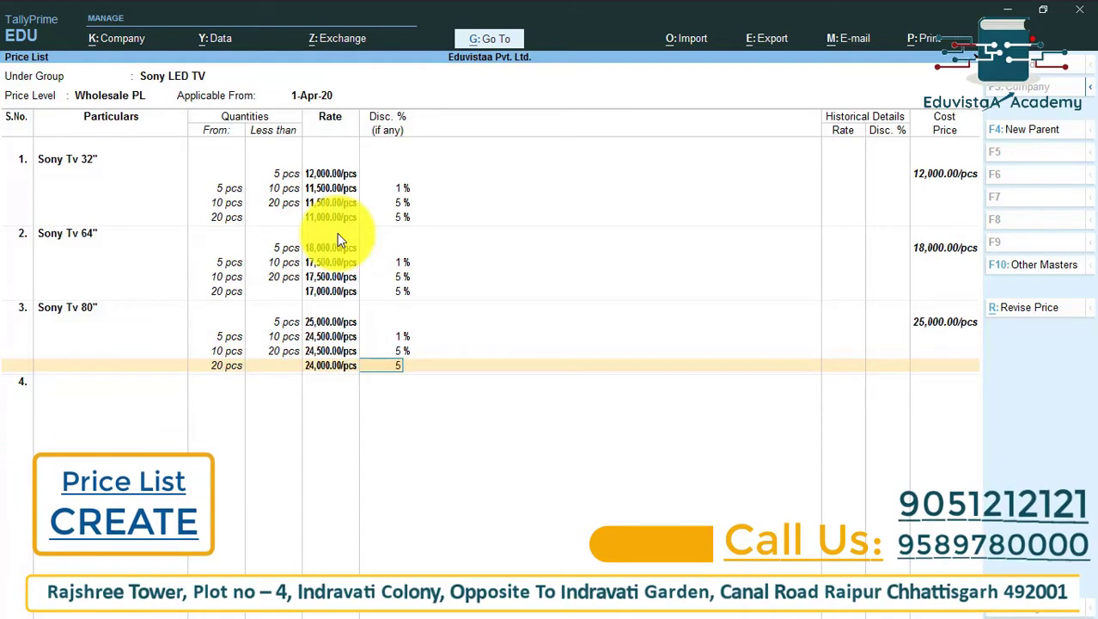
key(Return)
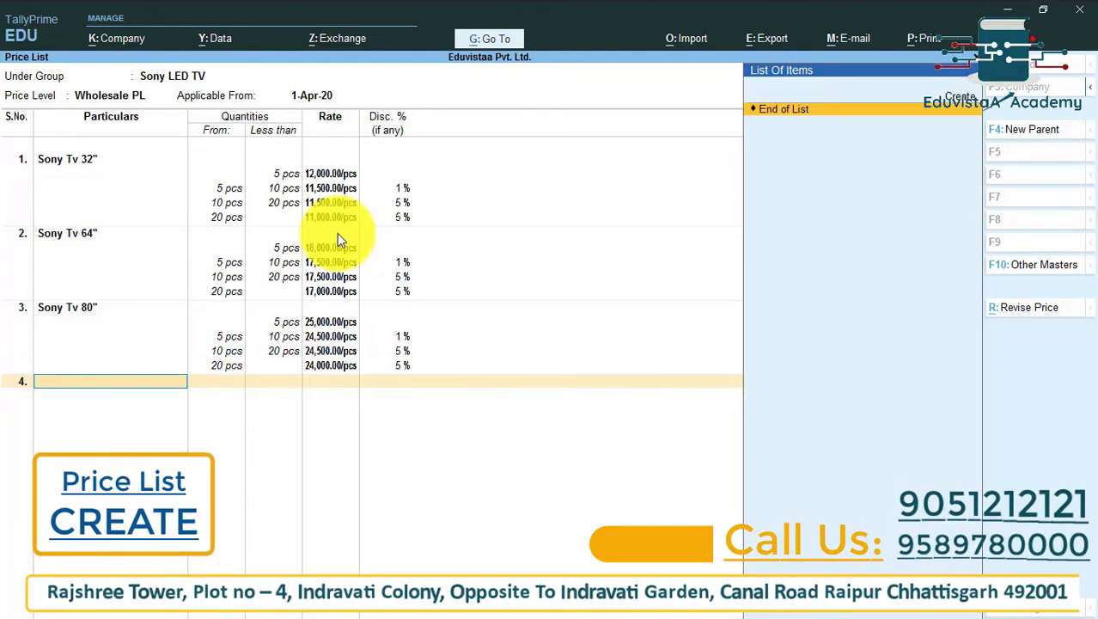
End the item list, save the Wholesale PL price list for Sony LED TV, and return to the Gateway of Tally.
key(Return)
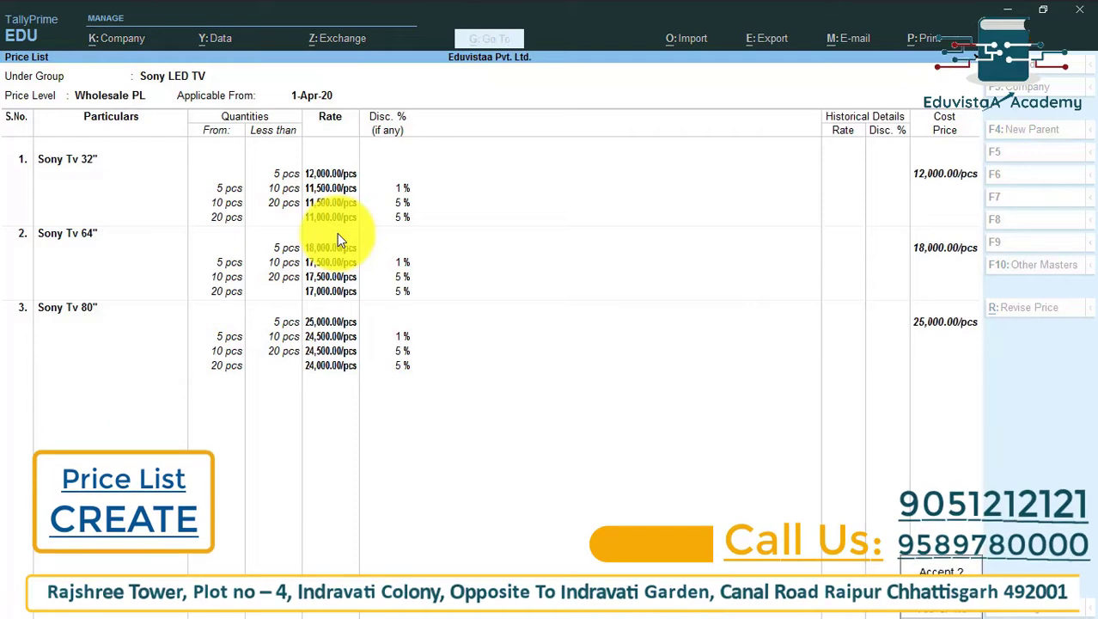
key(Return)
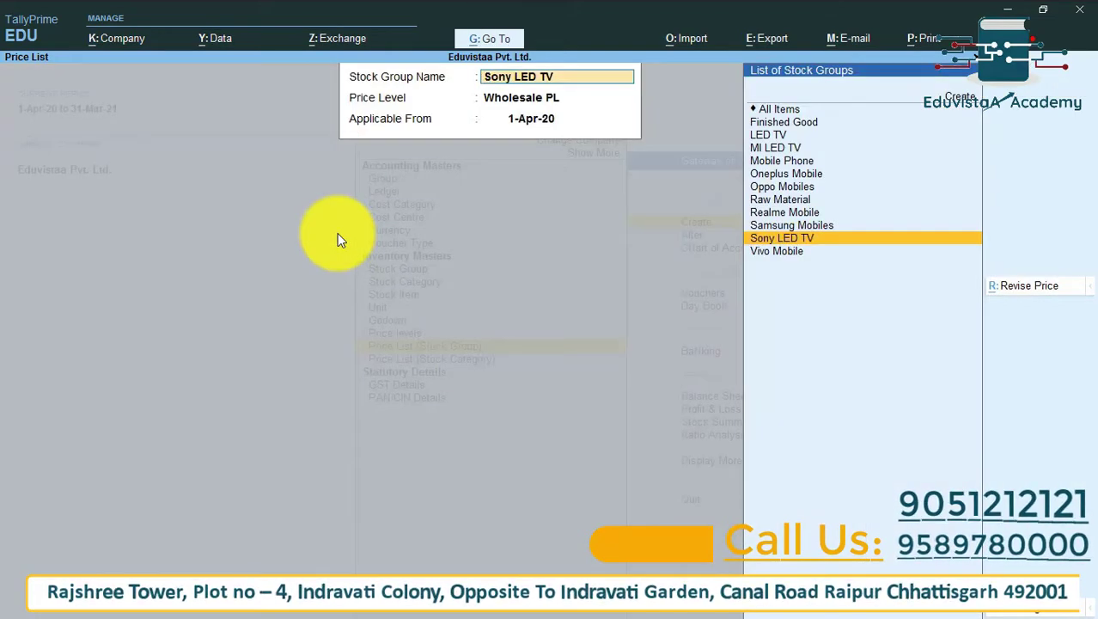
key(Escape)
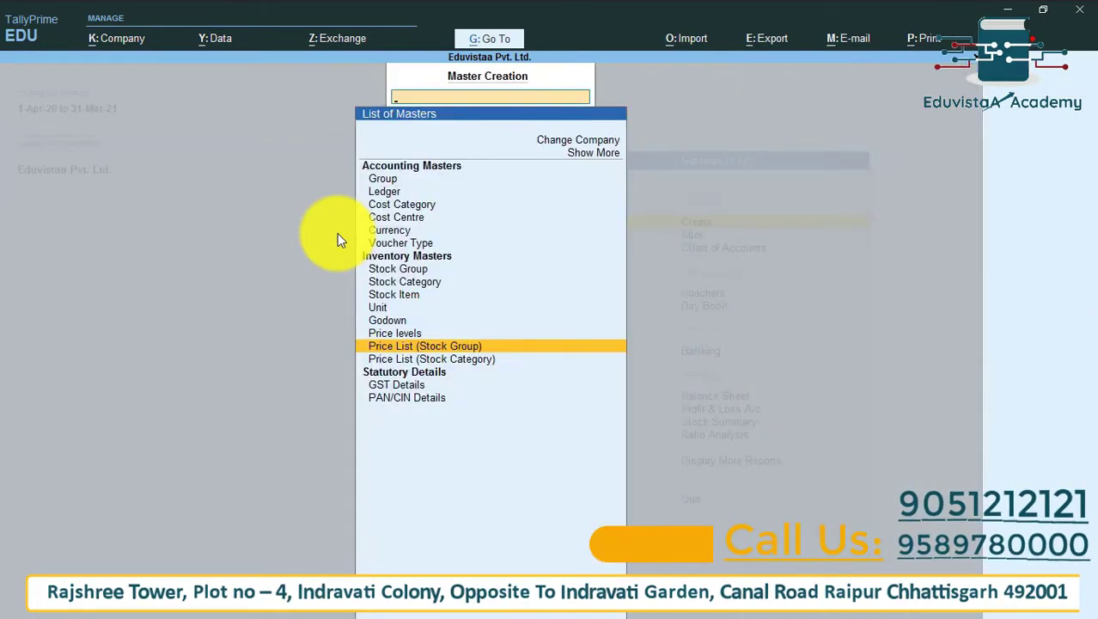
key(Escape)
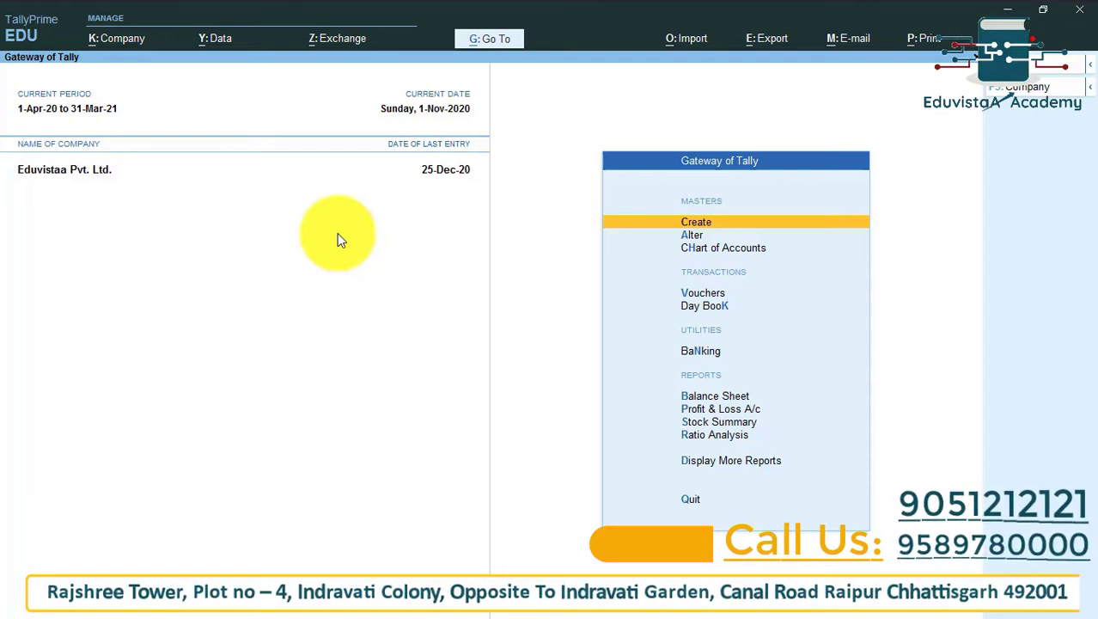
Start a sales voucher dated 2-11-2020.
key(v)
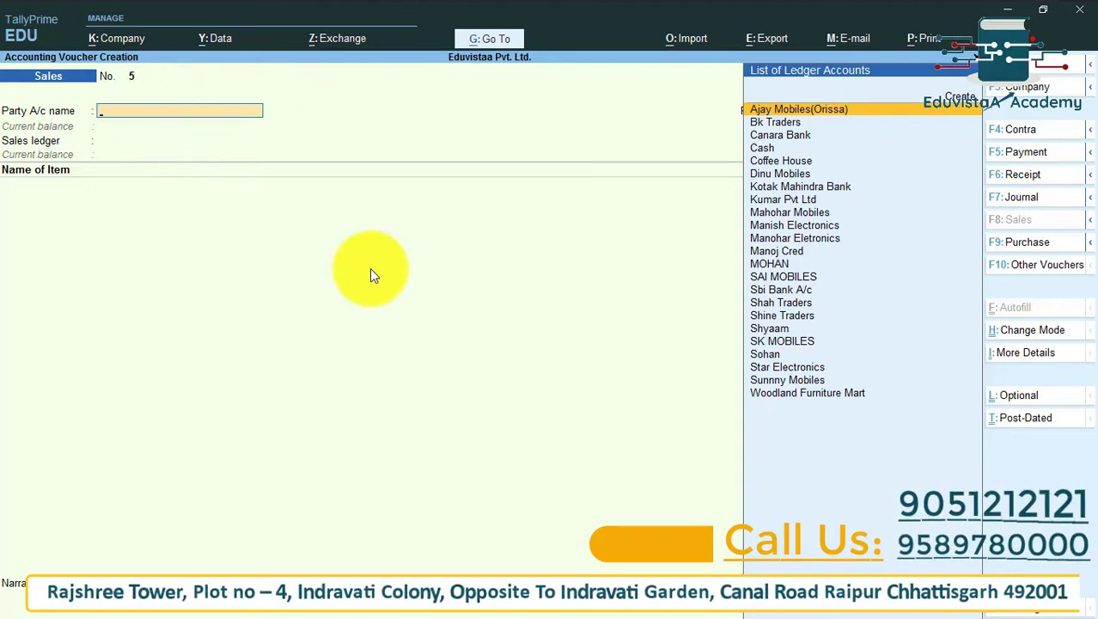
key(F2)
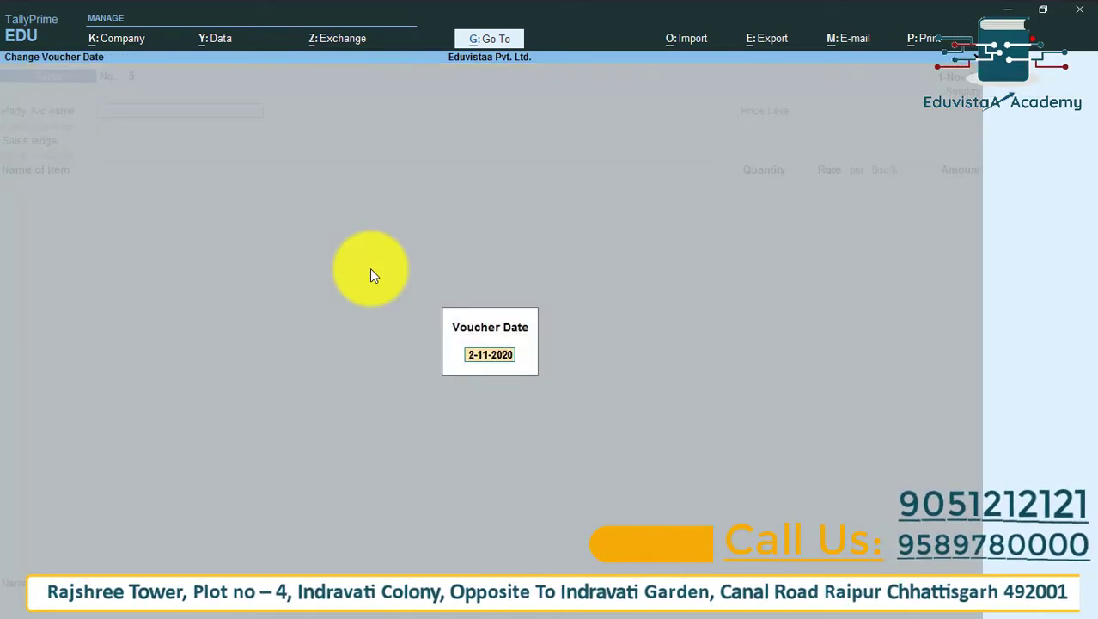
key(Return)
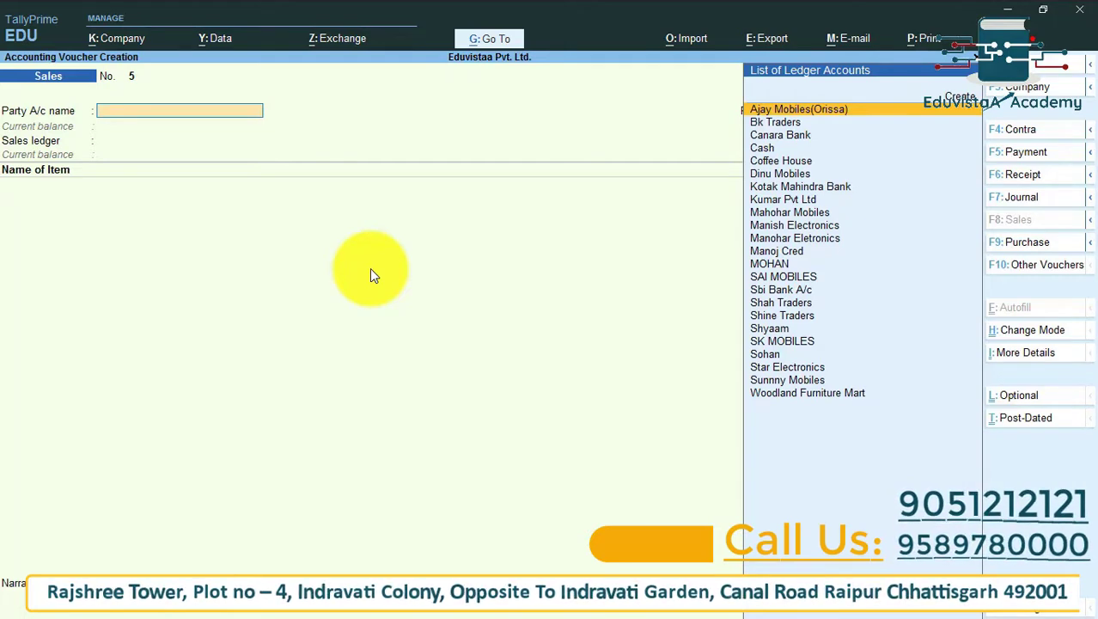
Fill the voucher header with the customer's party account, the Wholesale PL price level and the Sales A/c ledger.
text(Shy)
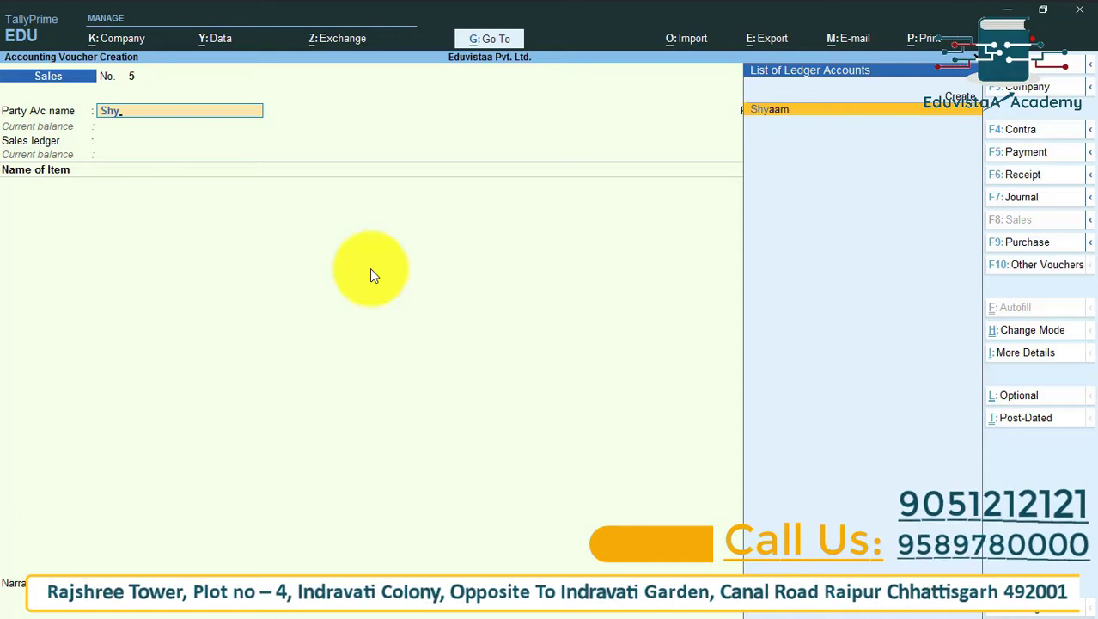
key(Return)
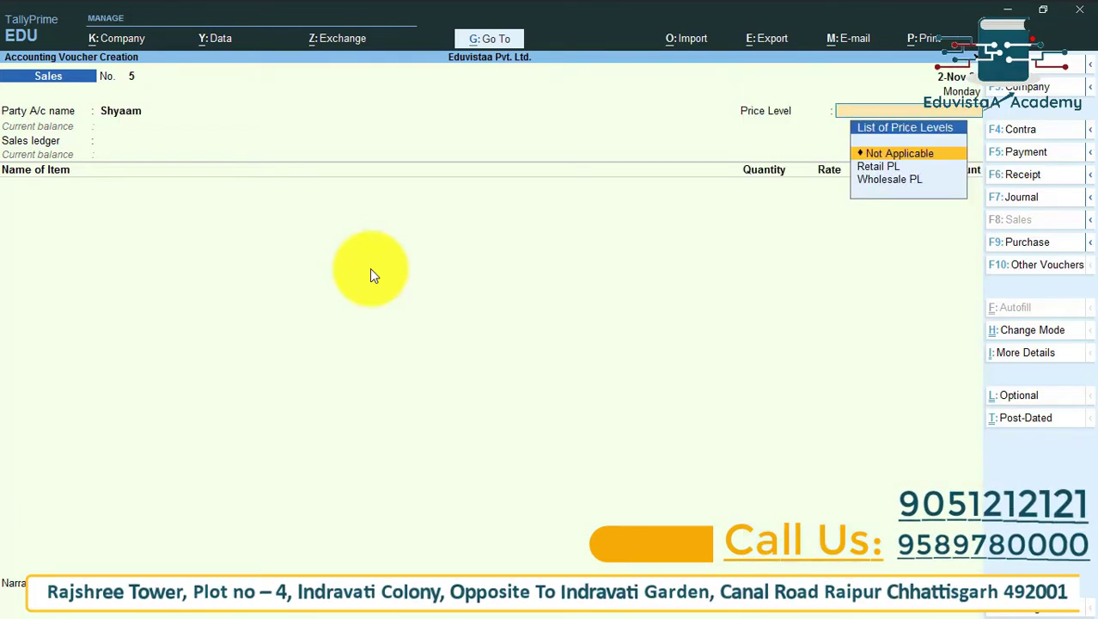
key(Down)
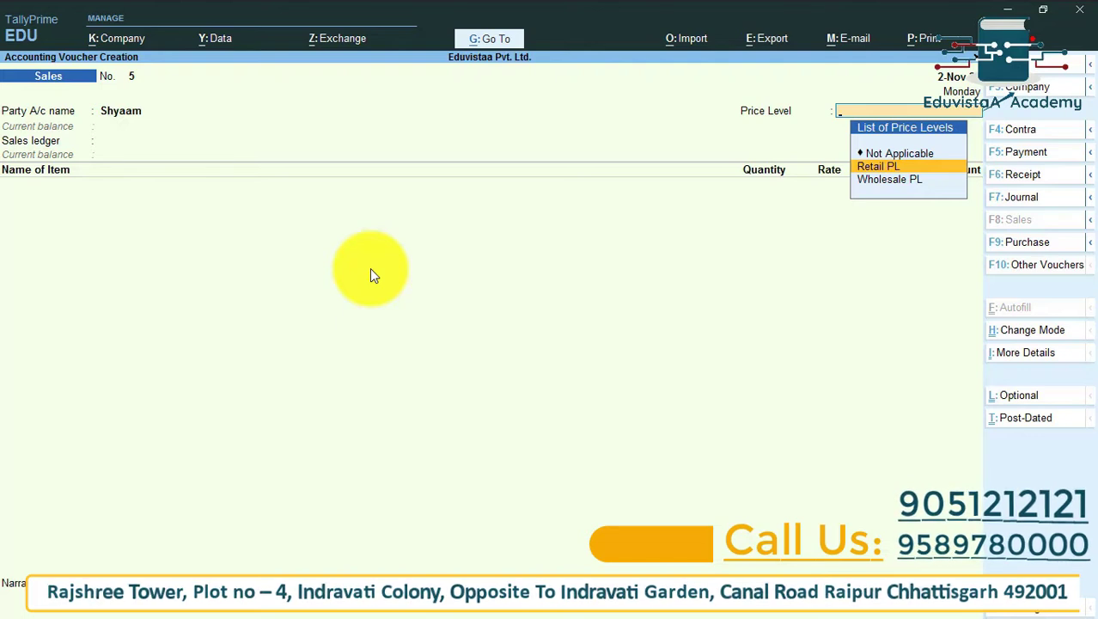
key(Down)
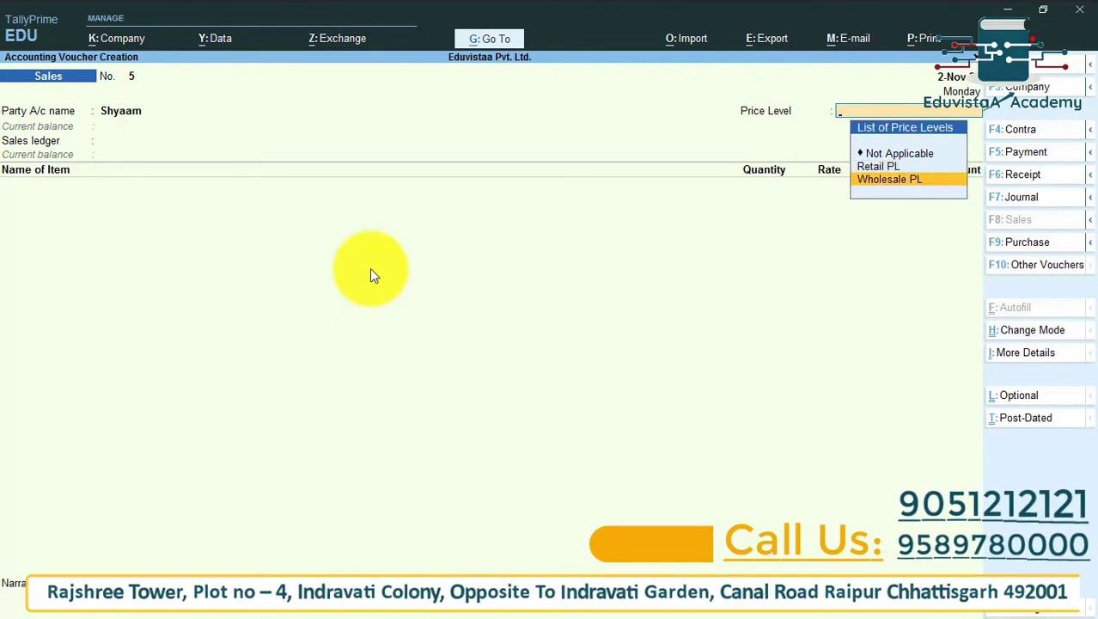
key(Return)
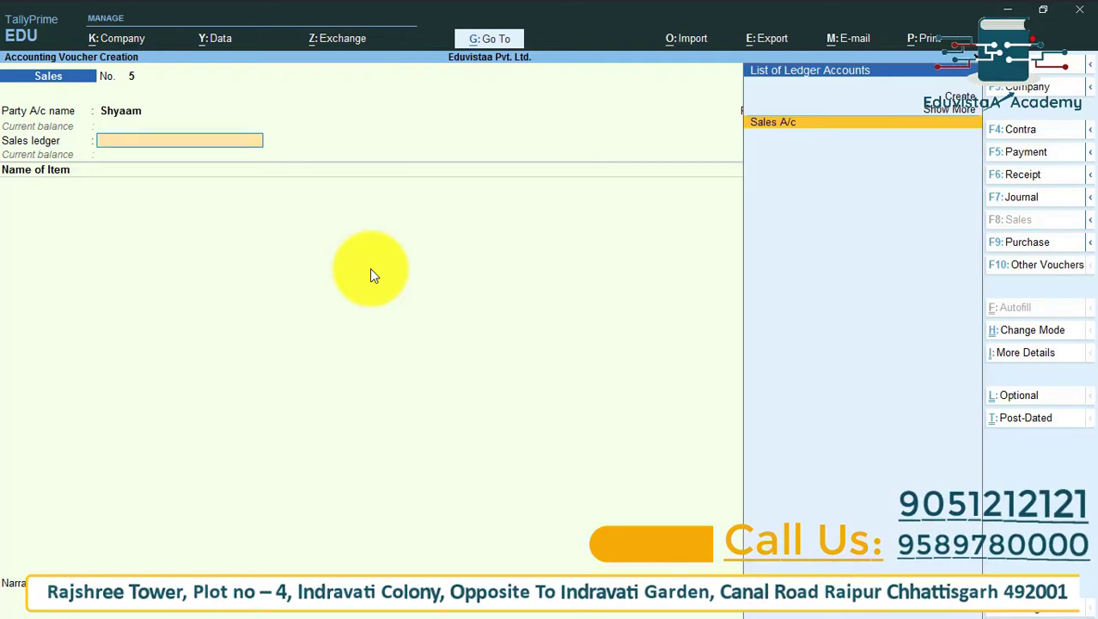
key(Return)
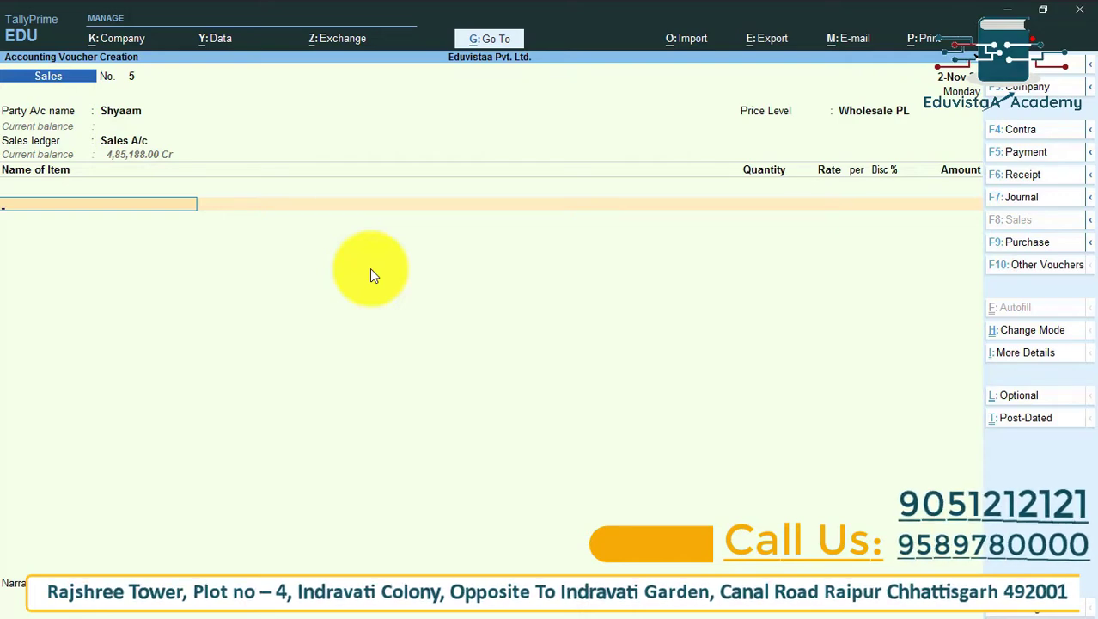
Add 15 pcs of Sony Tv 32" from AMBER GODOWN to the sales voucher, with tracking number 5 and no order number.
text(32)
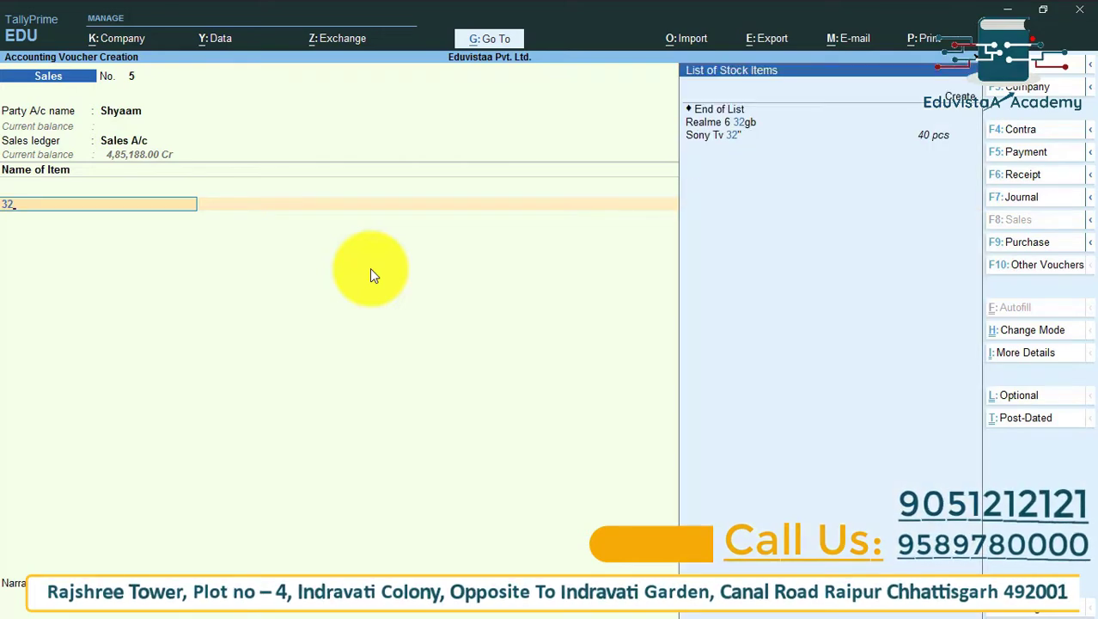
key(Down)
key(Down)
key(Return)
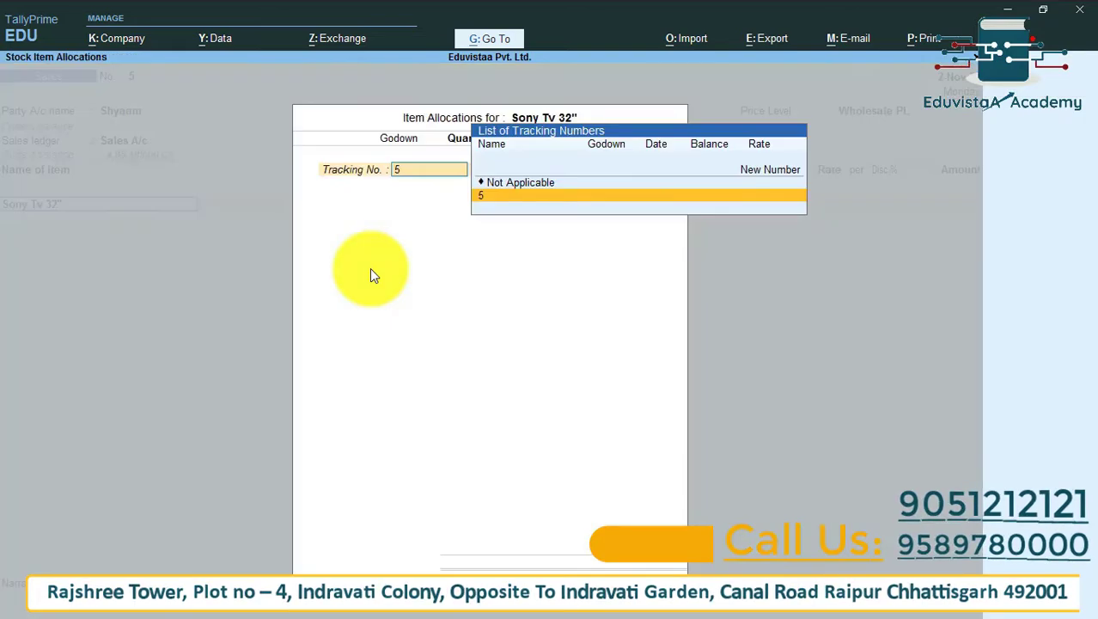
key(Return)
key(Return)
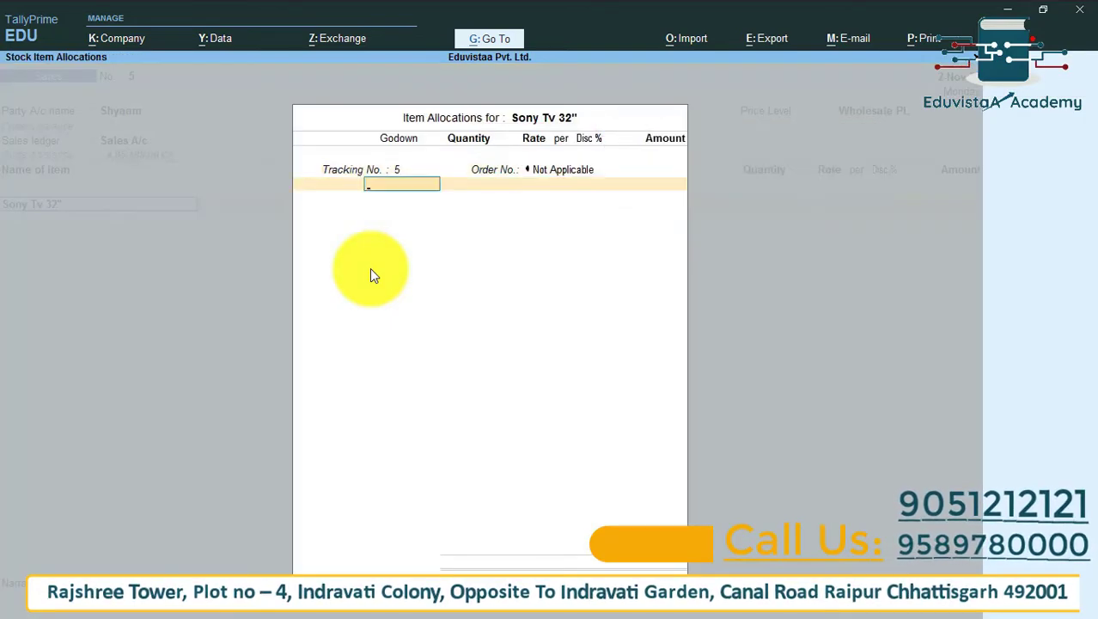
key(Return)
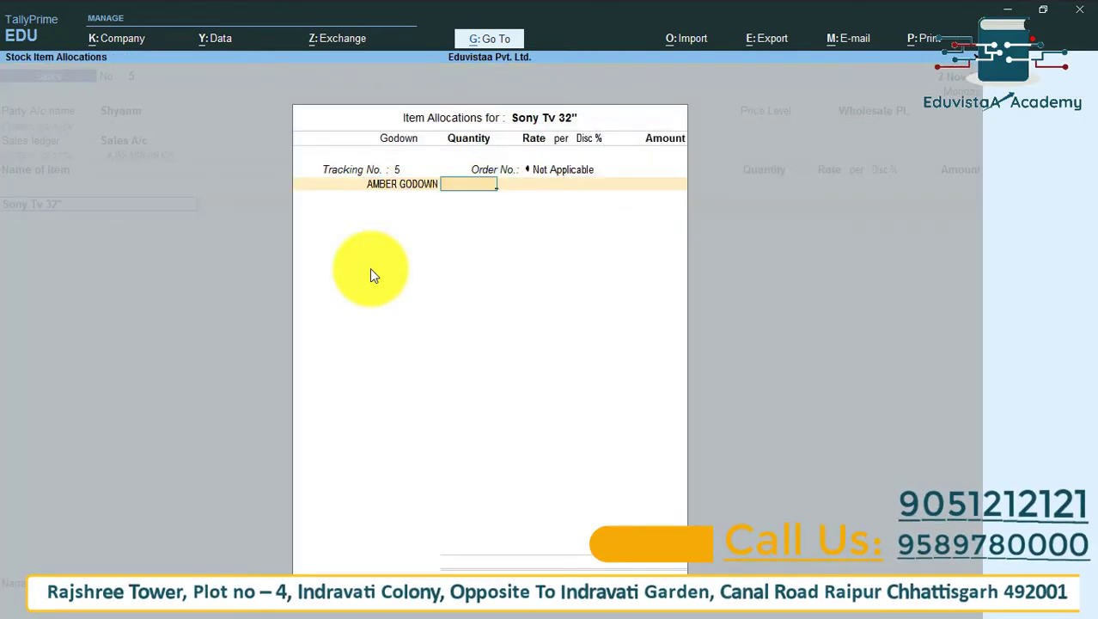
text(15)
key(Return)
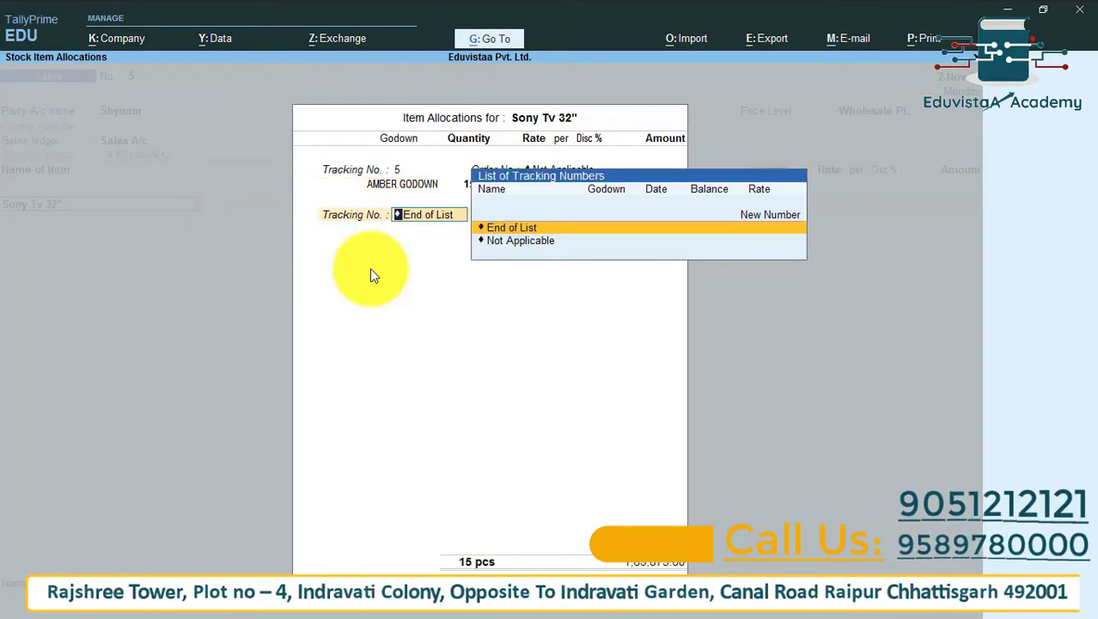
key(Return)
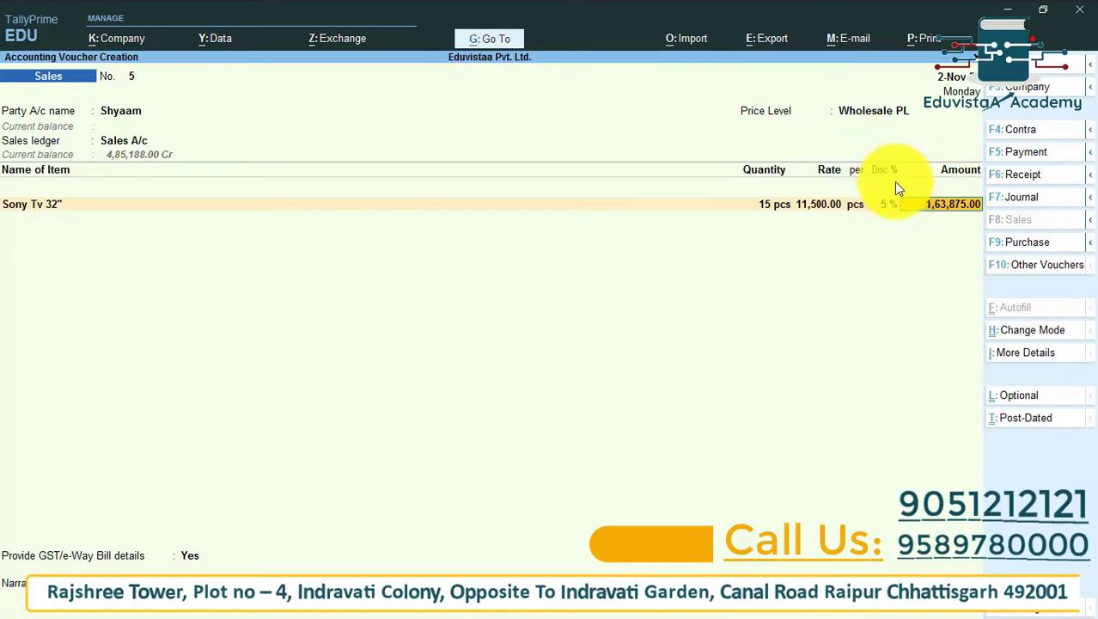
Examine the setting for using a discount column in invoices in the company features, and quit without saving.
key(F11)
key(Return)
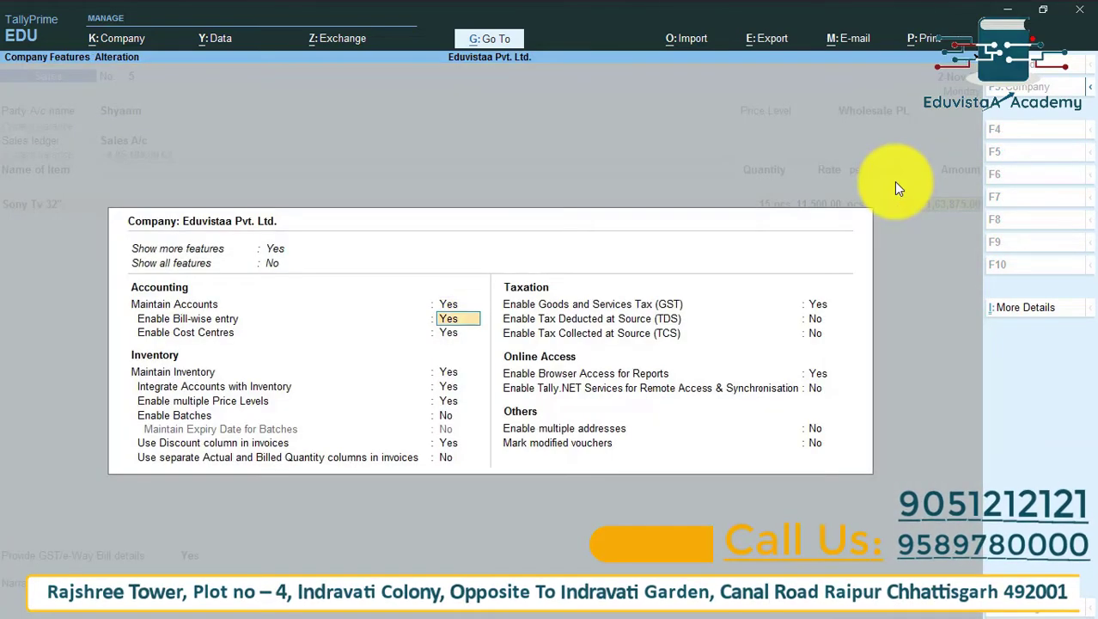
key(Return)
key(Return)
key(Return)
key(Return)
key(Return)
key(Return)
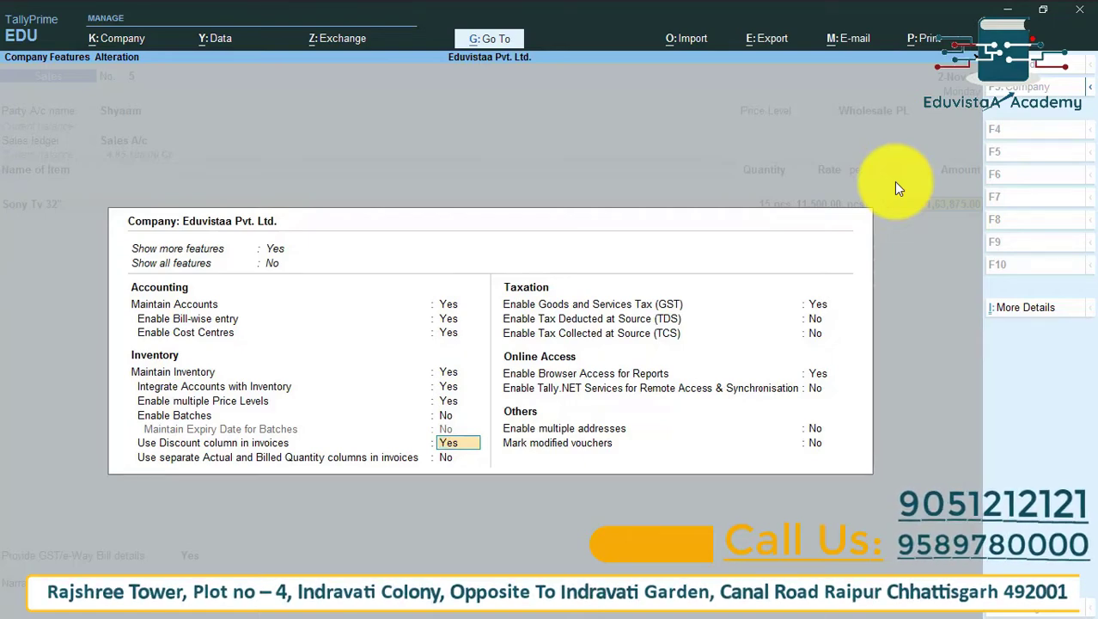
key(BackSpace)
key(Escape)
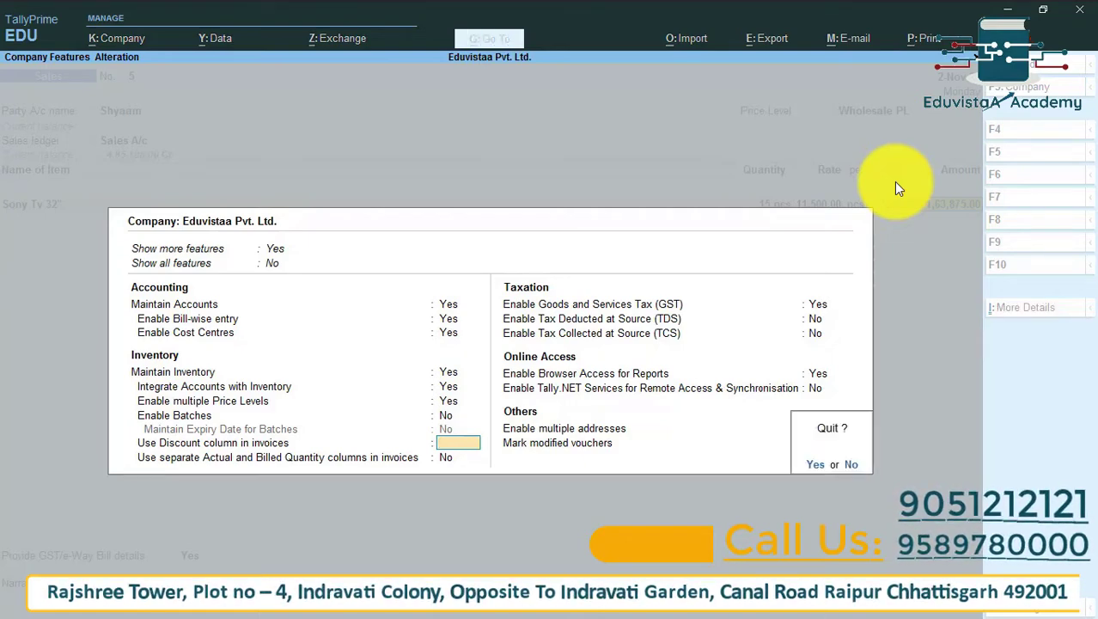
key(y)
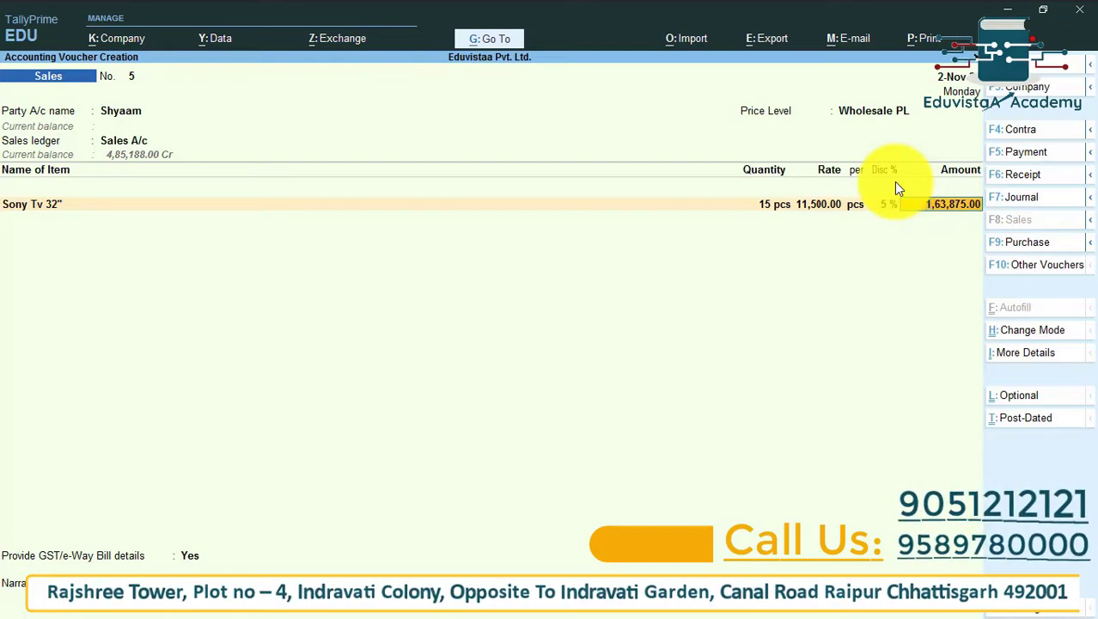
Add 30 pcs of Sony Tv 64" from AMBER GODOWN to the sales voucher, with tracking number 5 and no order number.
key(Return)
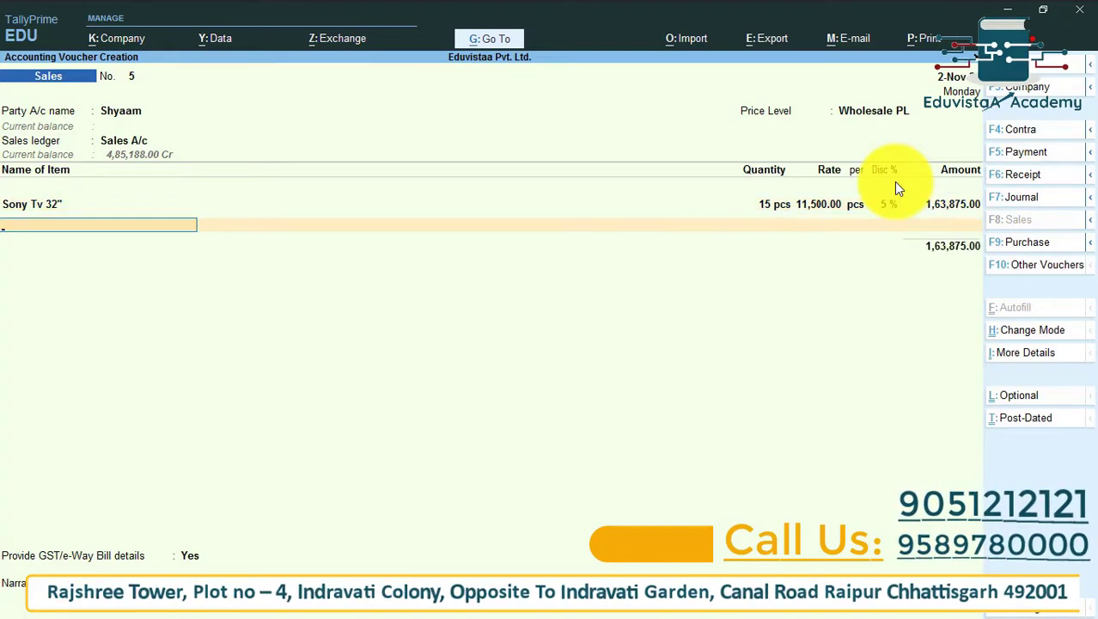
text(64)
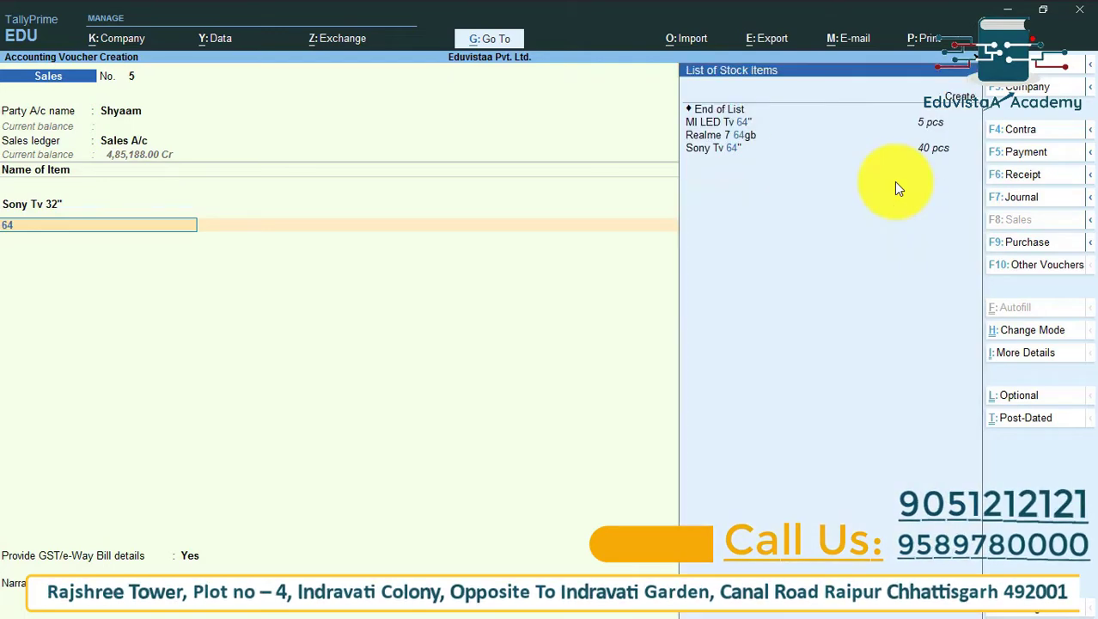
key(Down)
key(Down)
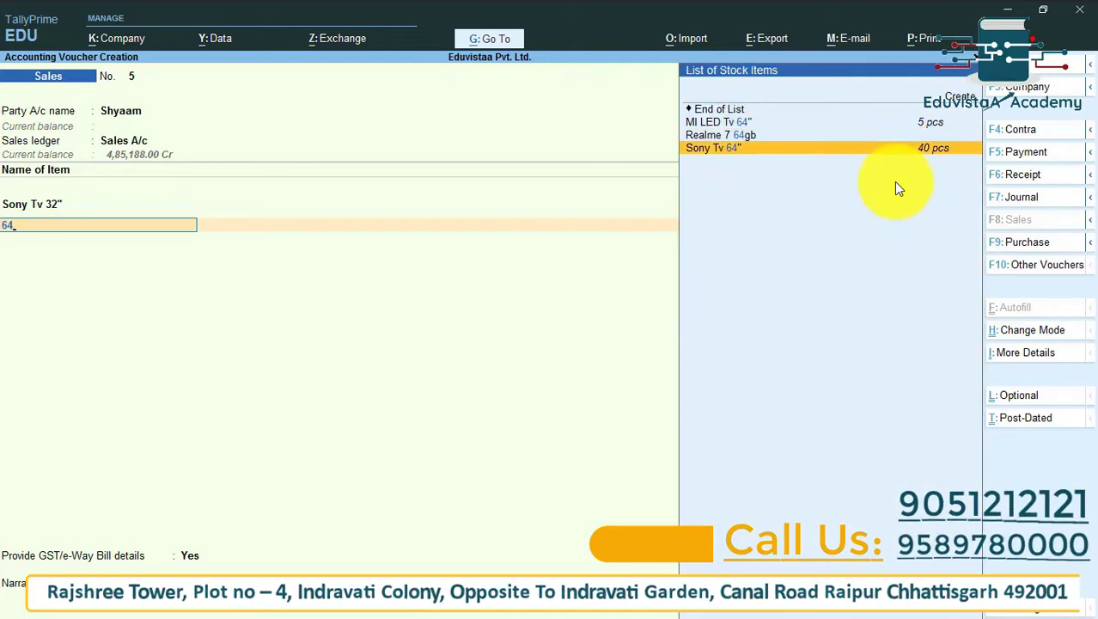
key(Return)
text(5)
key(Return)
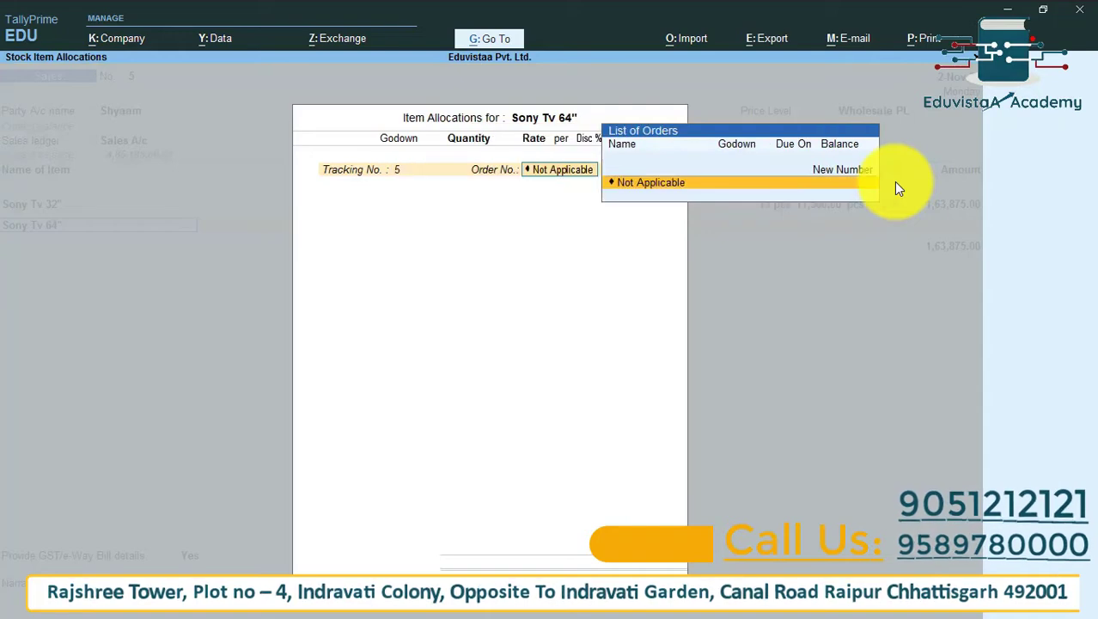
key(Return)
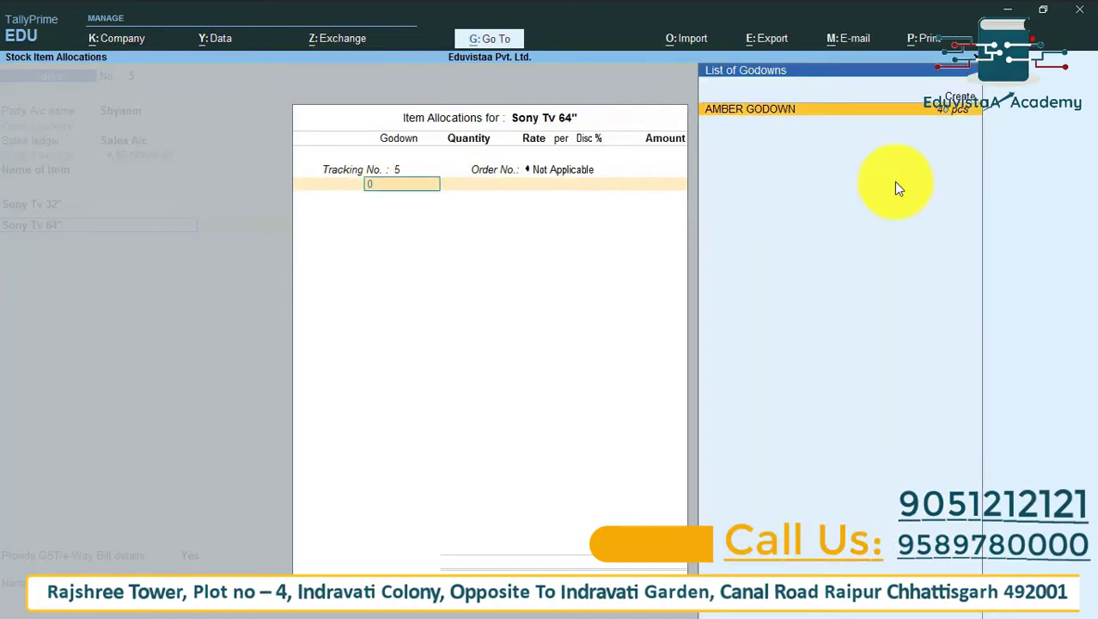
key(Return)
text(30)
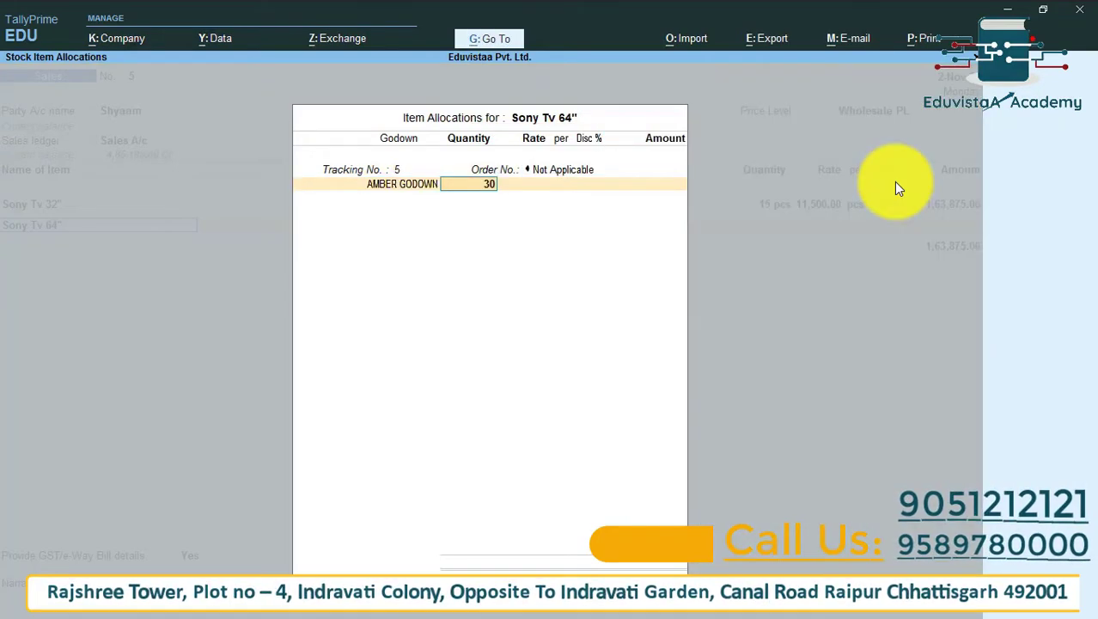
key(Return)
key(Return)
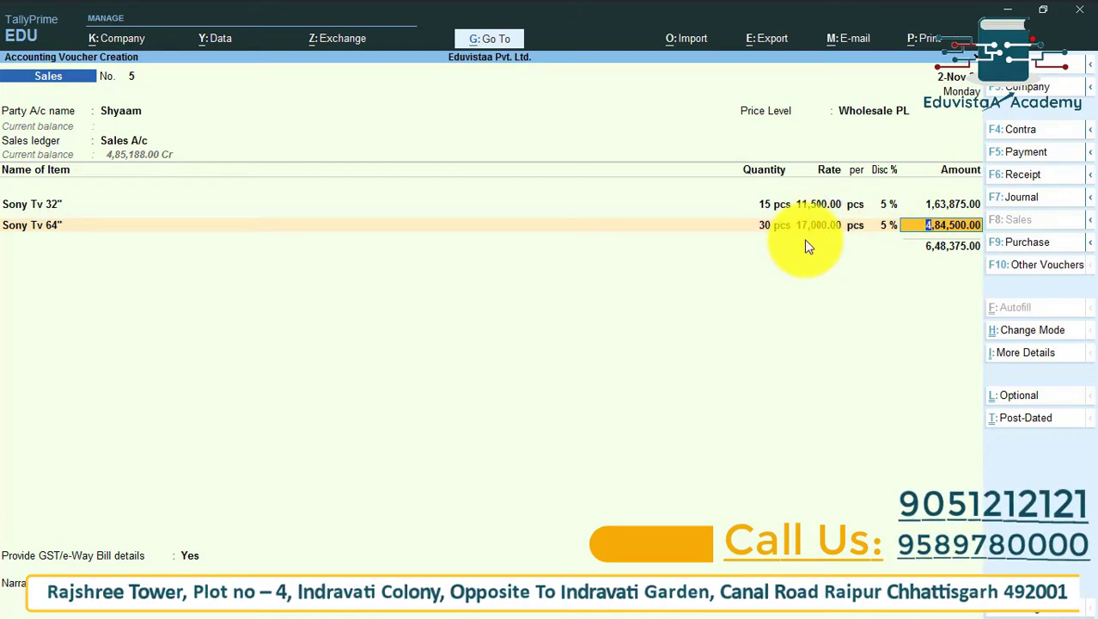
key(Return)
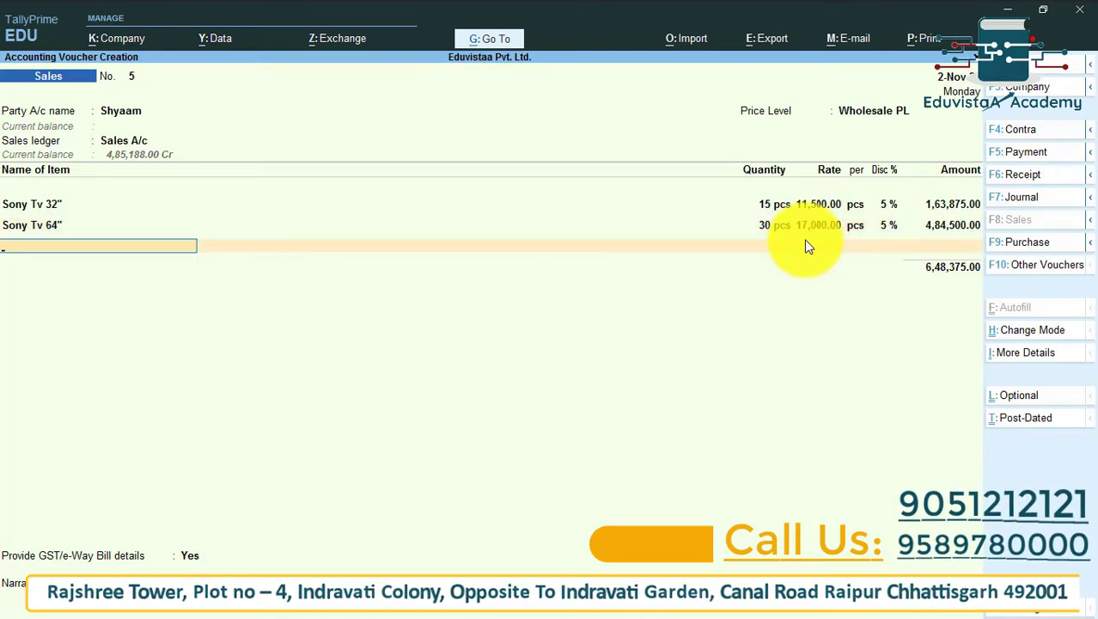
Add 4 pcs of Sony Tv 80" from AMBER GODOWN as the third item, with tracking number 5 and no order number.
text(80)
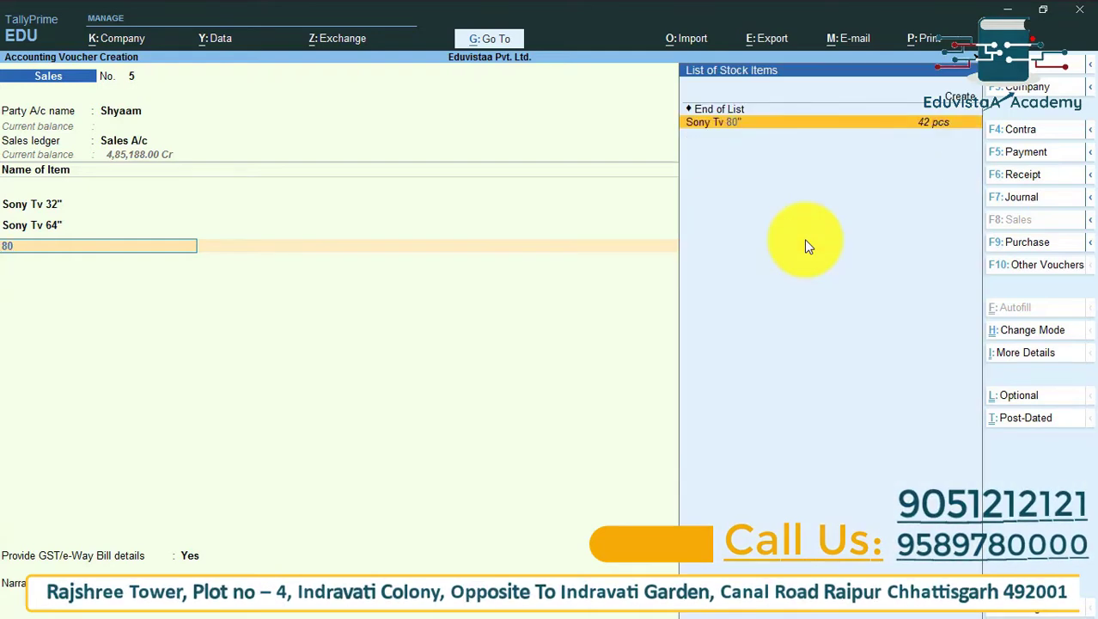
key(Return)
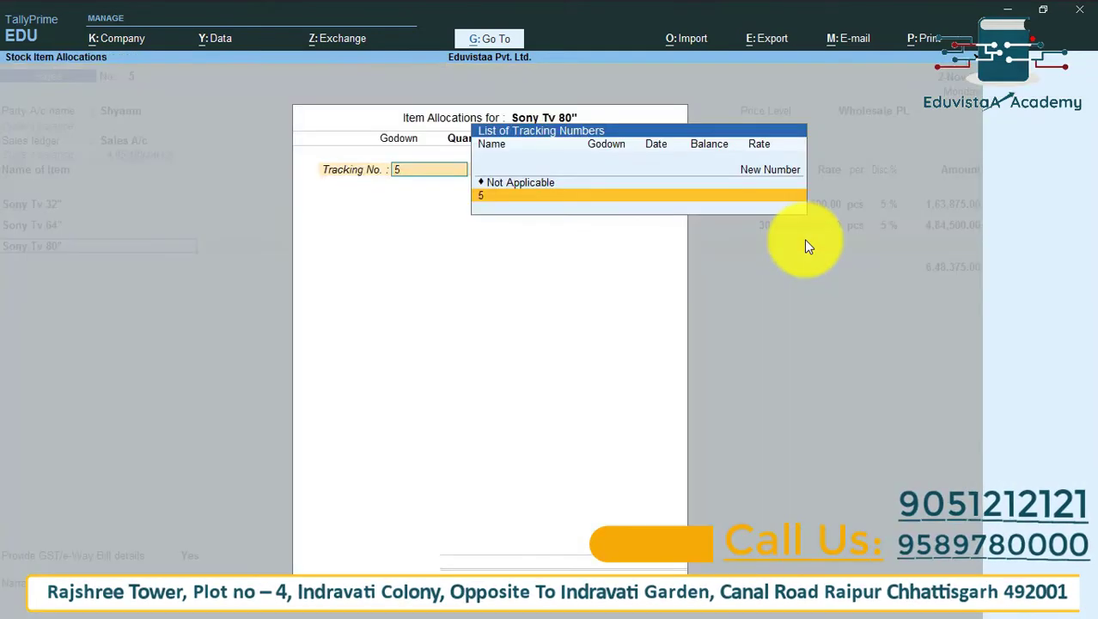
text(5)
key(Return)
key(Return)
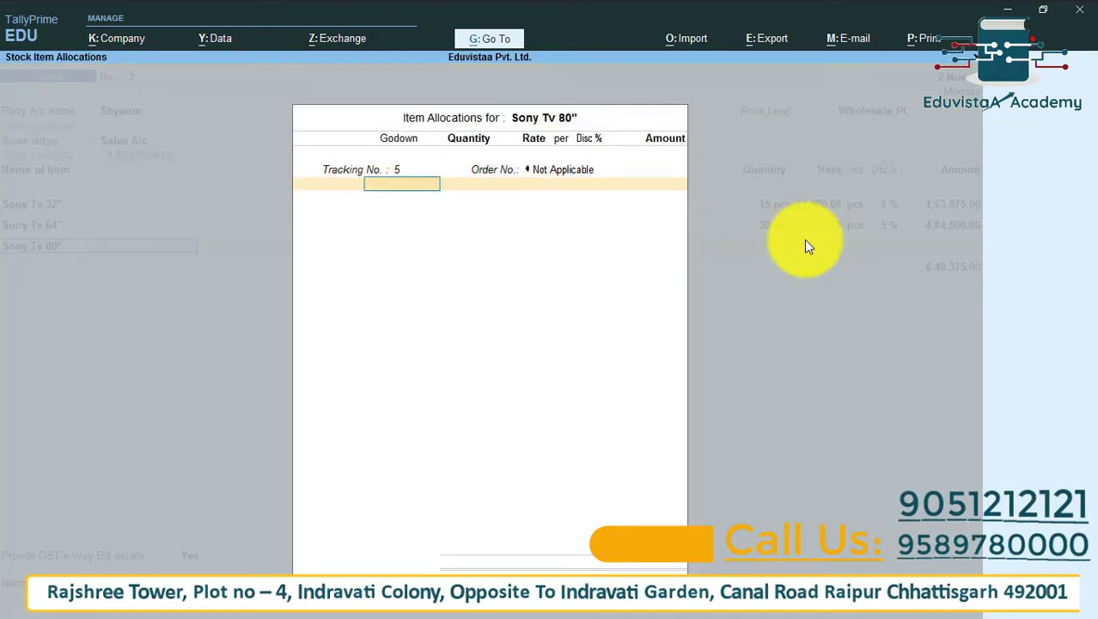
key(Return)
text(4)
key(Return)
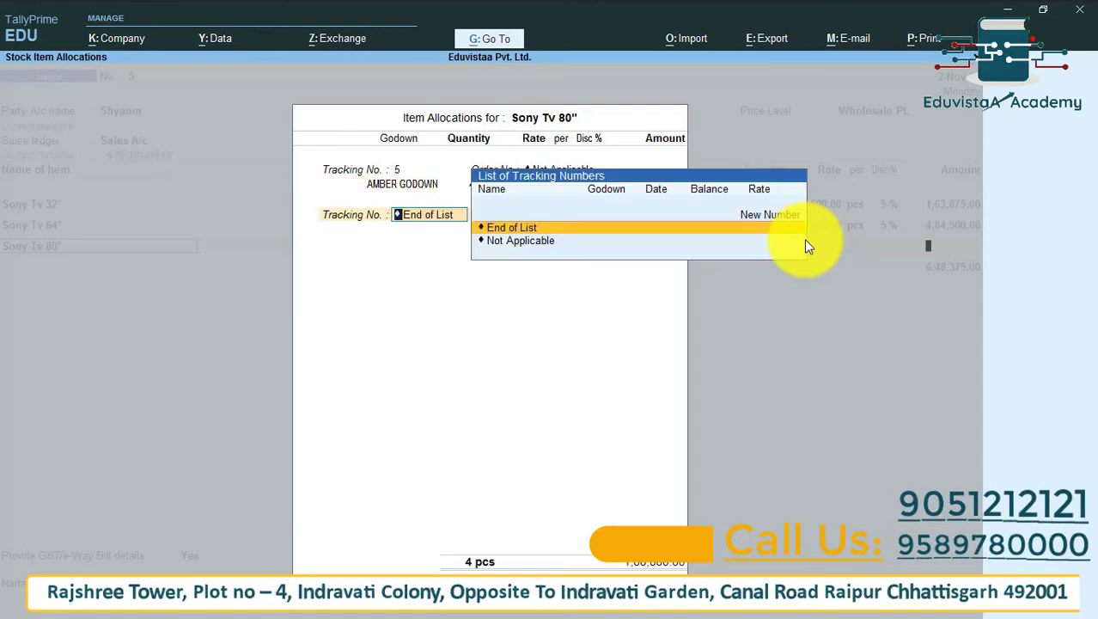
key(Return)
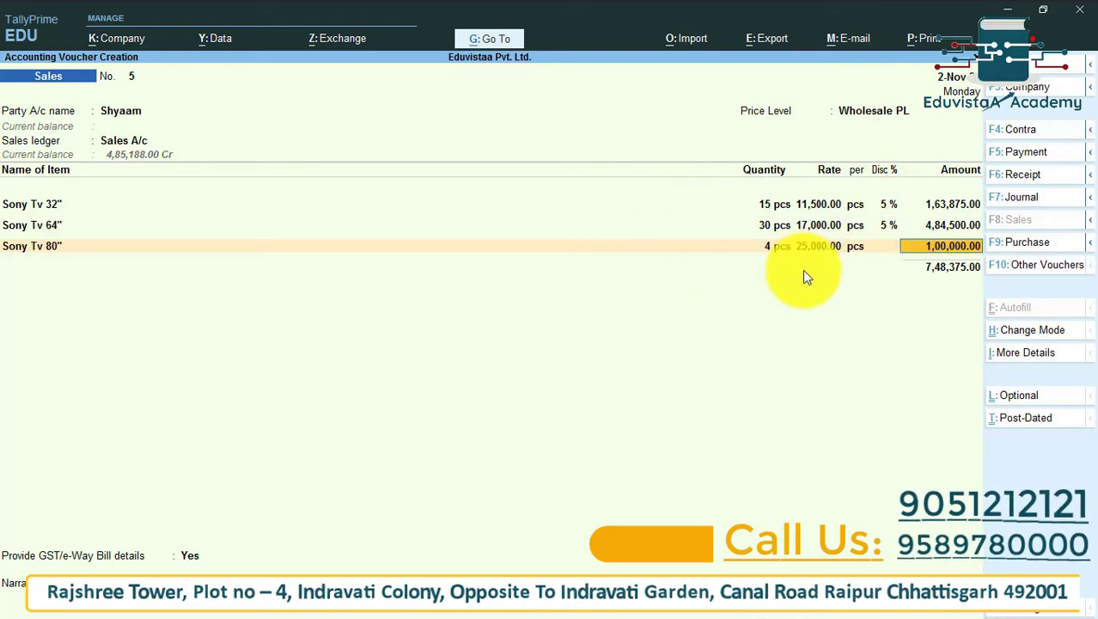
Set the quantity of Sony Tv 80" to 6 pcs in its item allocation.
key(BackSpace)
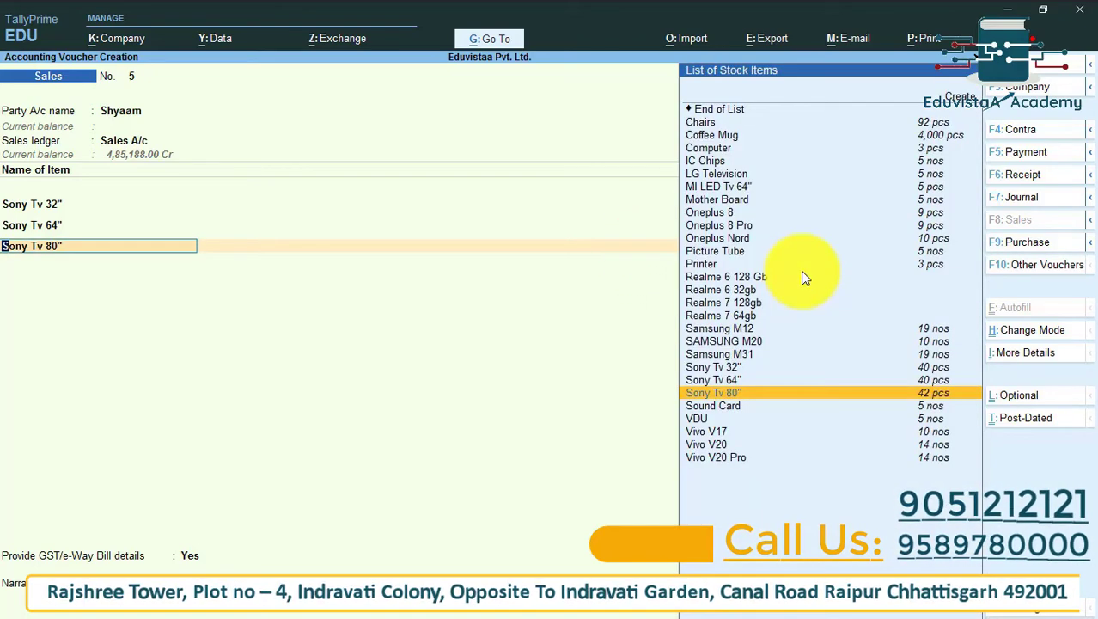
key(Return)
key(Return)
key(Return)
key(Return)
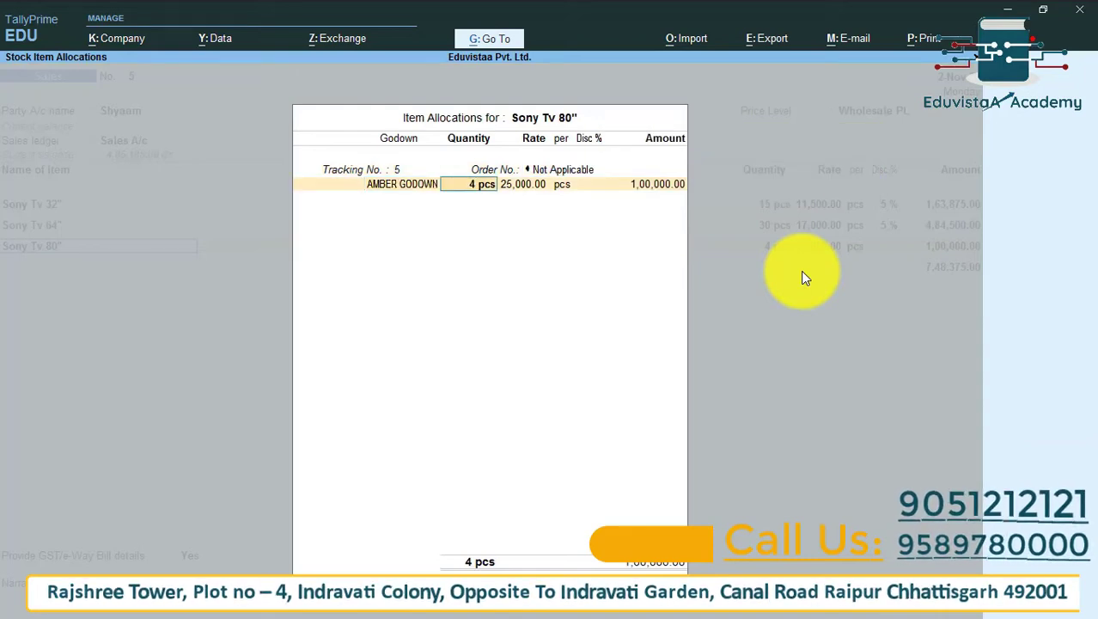
text(6)
key(Return)
key(Return)
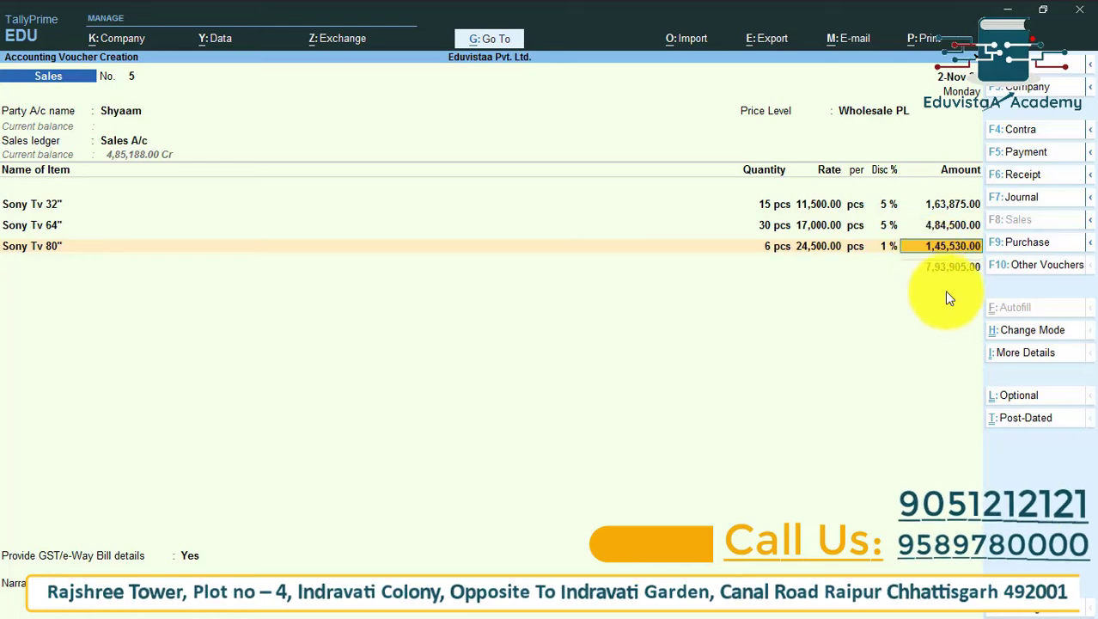
key(Return)
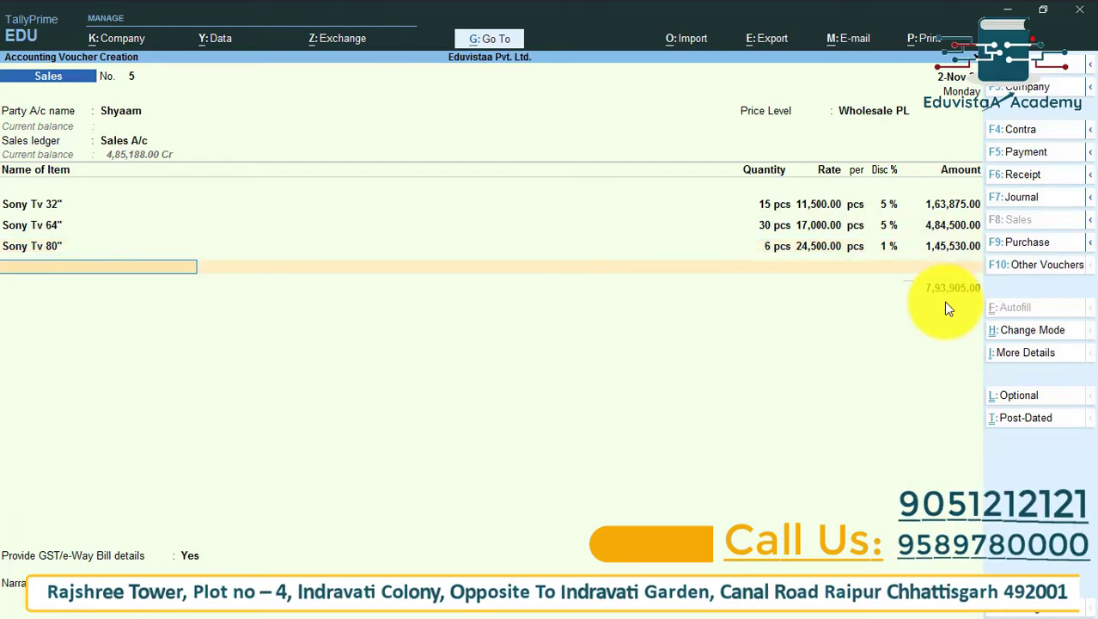
End the item list and accept the e-way bill details without entering a document type.
key(Return)
key(Return)
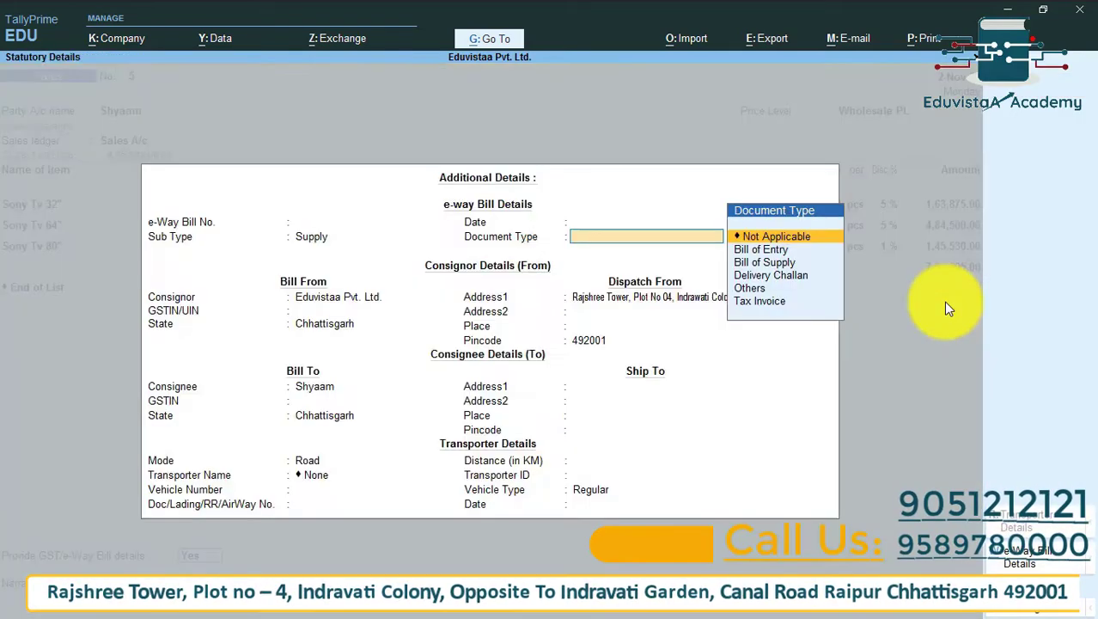
key(ctrl+a)
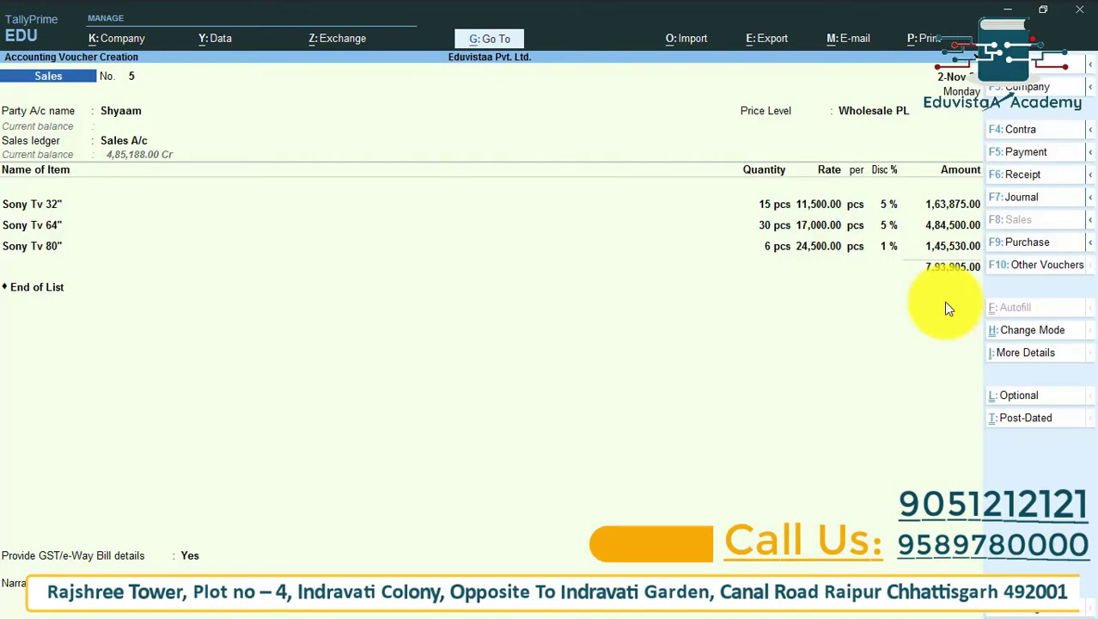
Allocate the full bill amount to New Ref 5 and save the sales voucher.
key(Return)
key(Return)
key(Return)
key(Return)
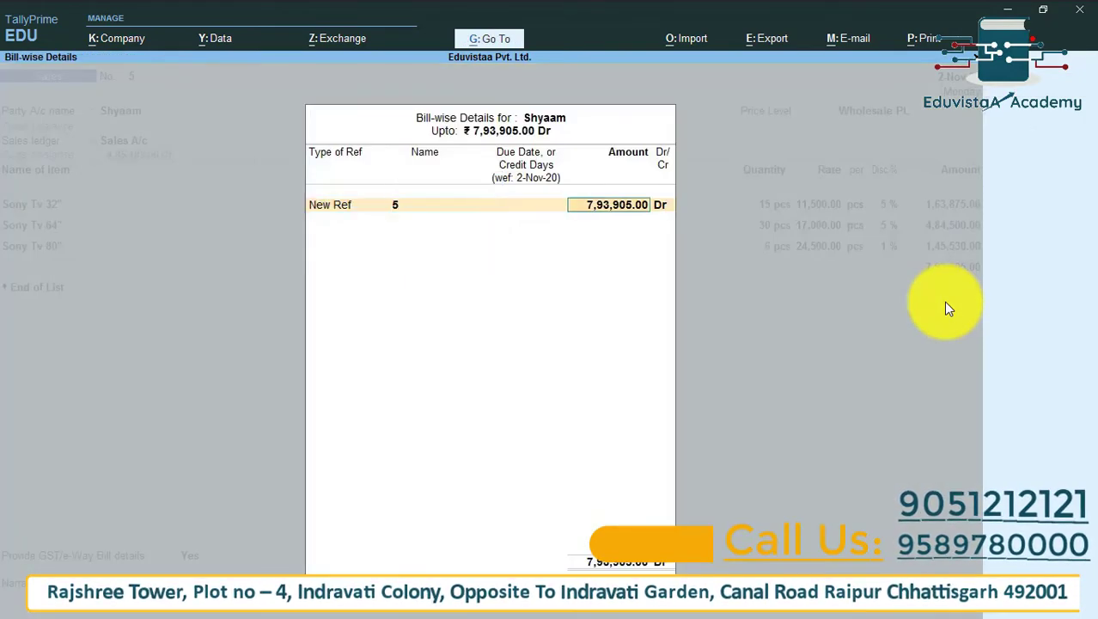
key(Return)
key(Return)
key(Return)
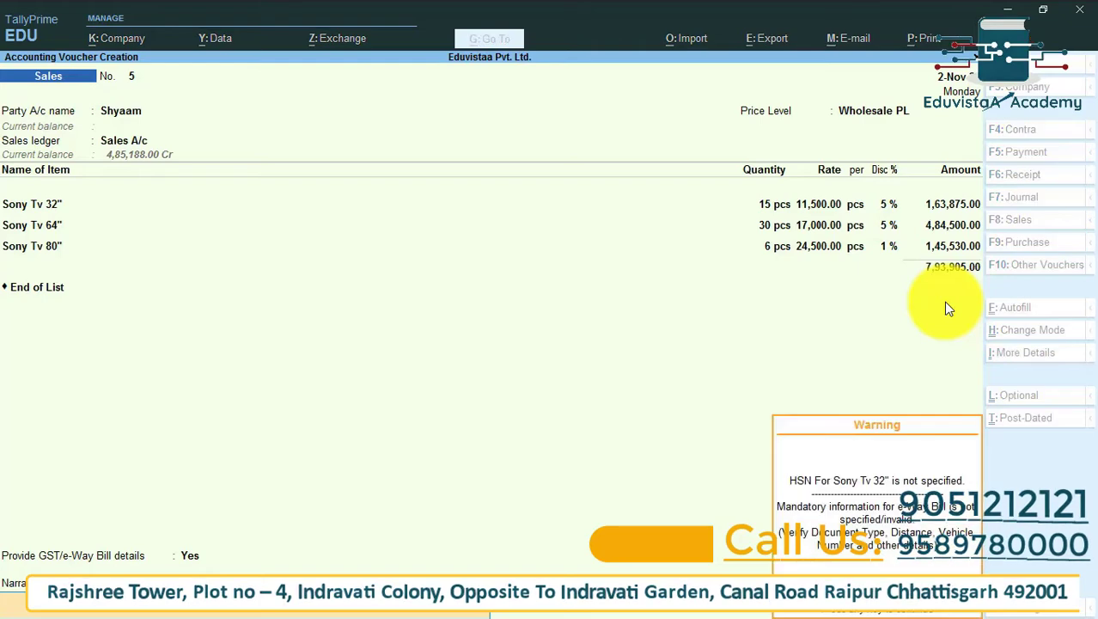
key(Return)
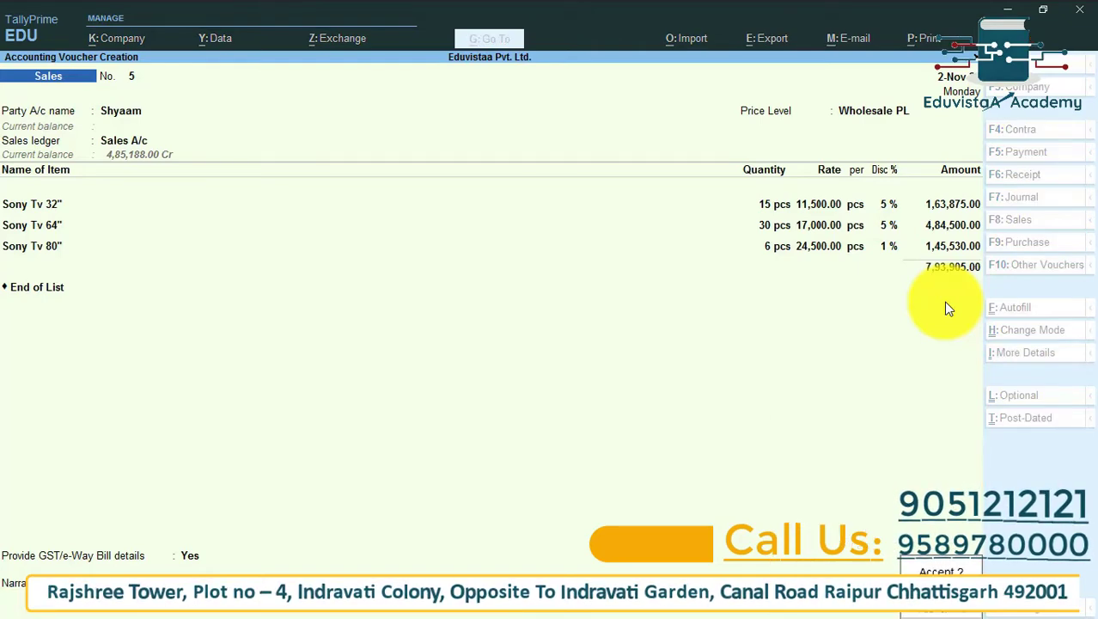
key(Return)
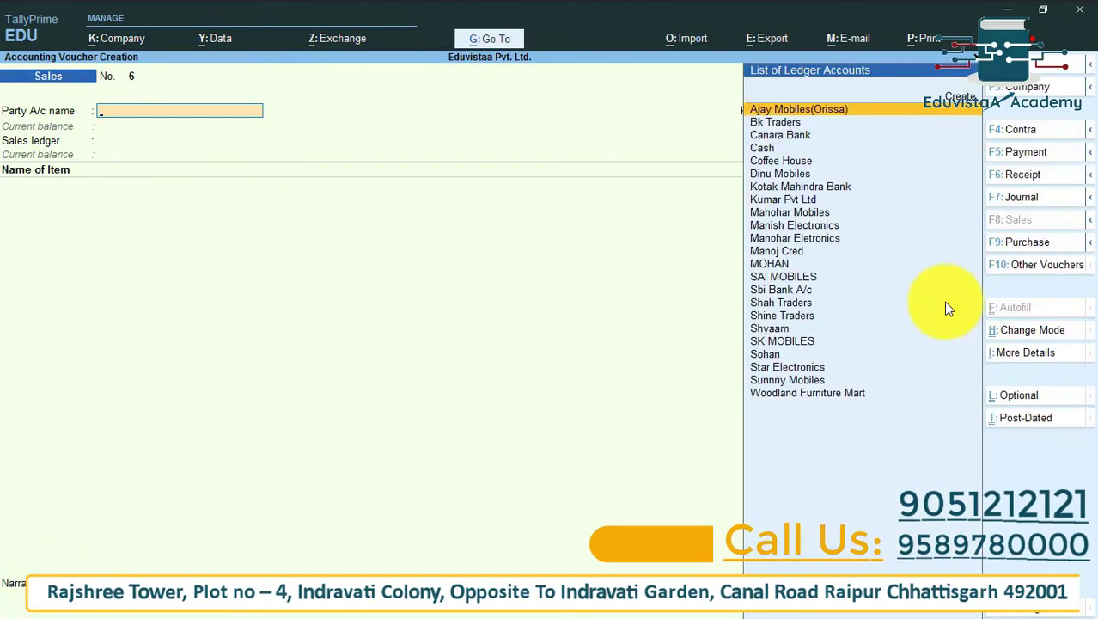